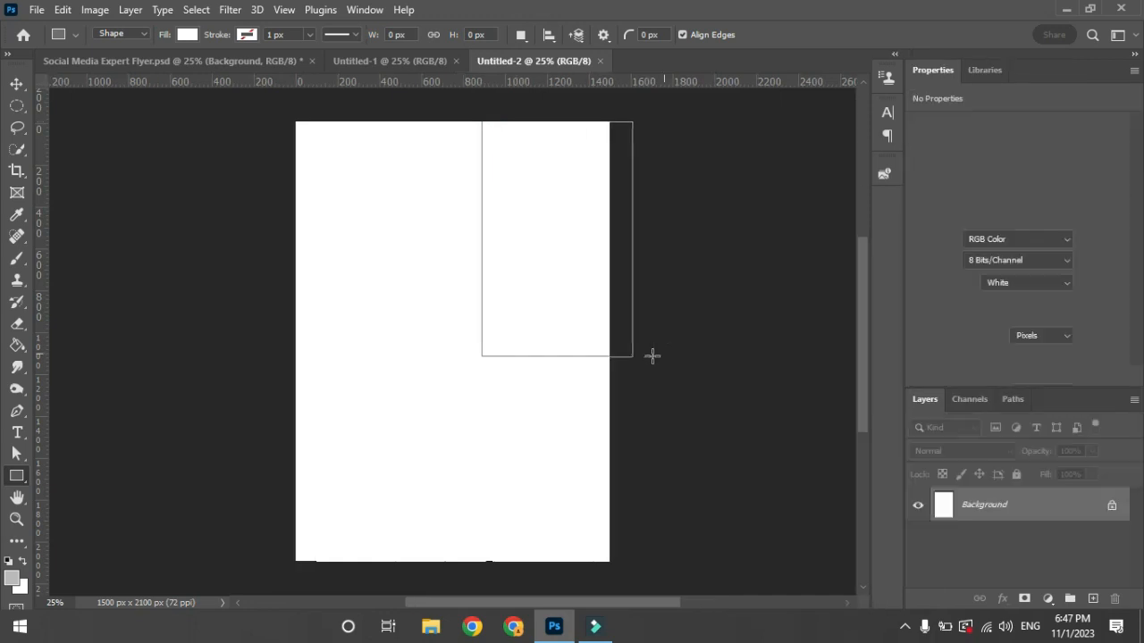
- Round the rectangle's corners to 211 px and move it so it overlaps the page's upper-right corner
{"action": "left_click_drag", "start_coordinate": [947, 341], "coordinate": [1116, 342]}
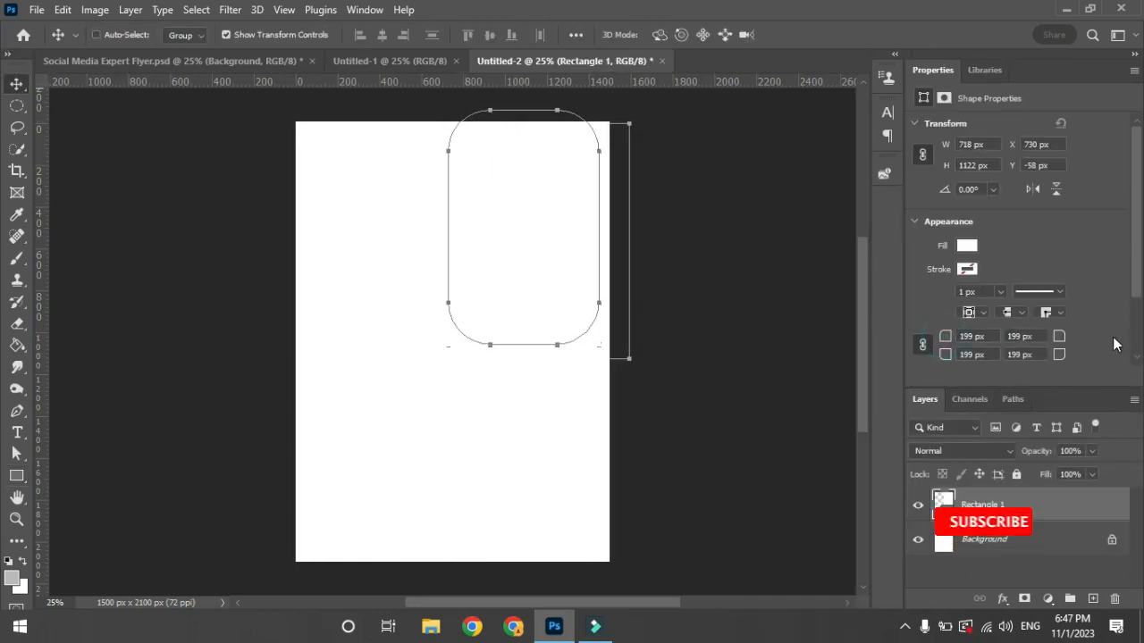
{"action": "left_click_drag", "start_coordinate": [940, 340], "coordinate": [951, 342]}
{"action": "left_click_drag", "start_coordinate": [525, 250], "coordinate": [554, 224]}
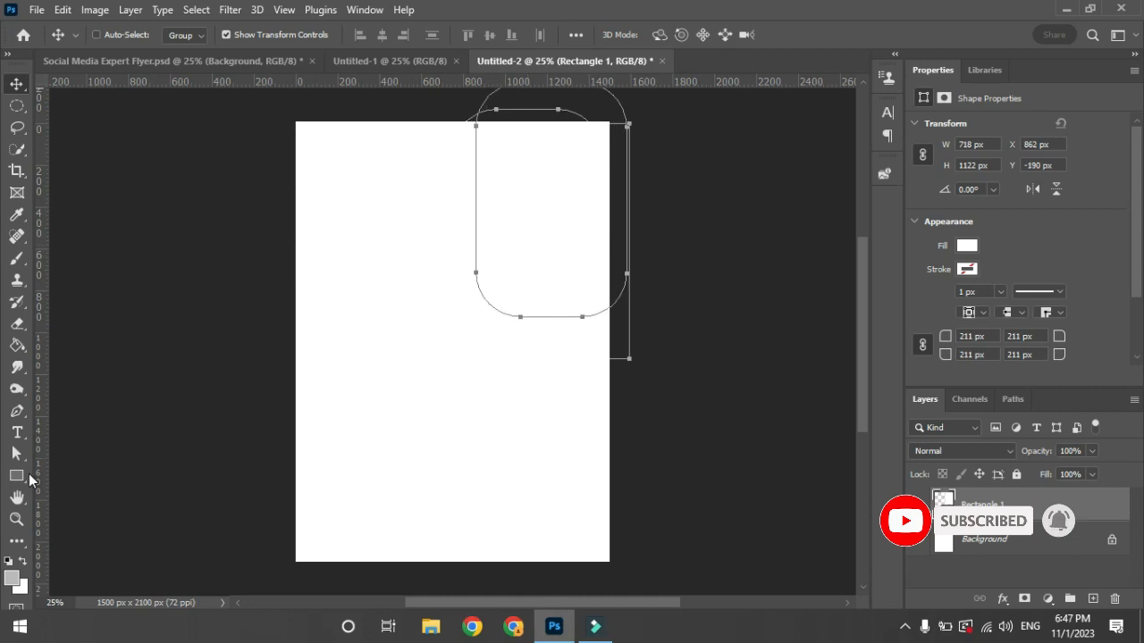
- Fill the rounded rectangle with blue and place a copy of it over the page's lower-left corner
{"action": "left_click", "coordinate": [27, 476]}
{"action": "left_click", "coordinate": [189, 36]}
{"action": "left_click", "coordinate": [166, 119]}
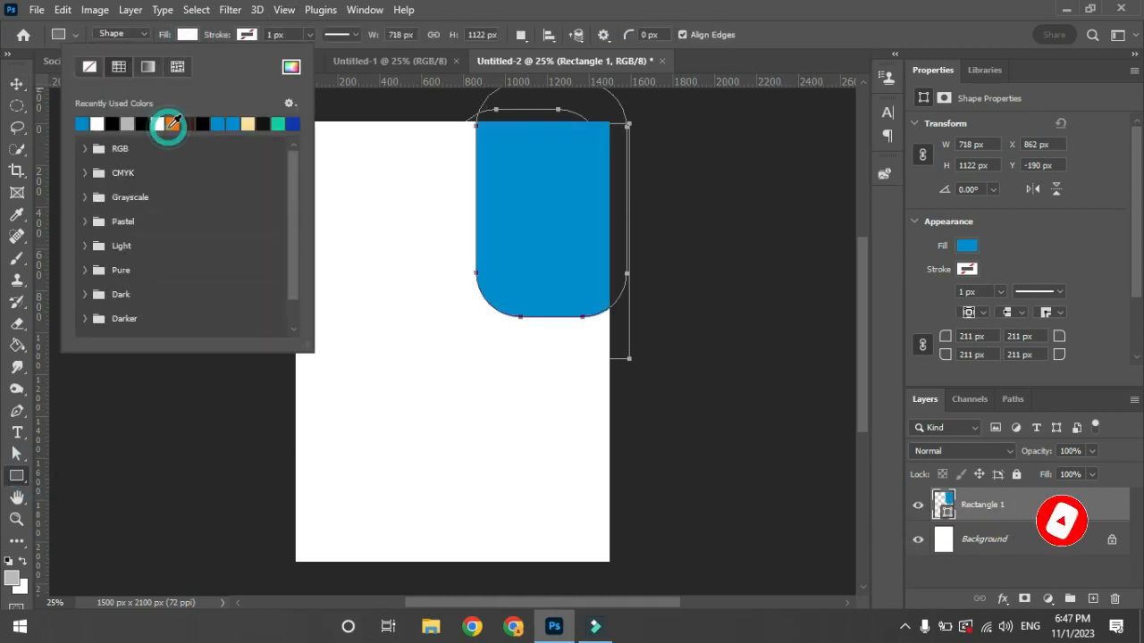
{"action": "left_click", "coordinate": [17, 84]}
{"action": "left_click_drag", "start_coordinate": [571, 267], "coordinate": [344, 567]}
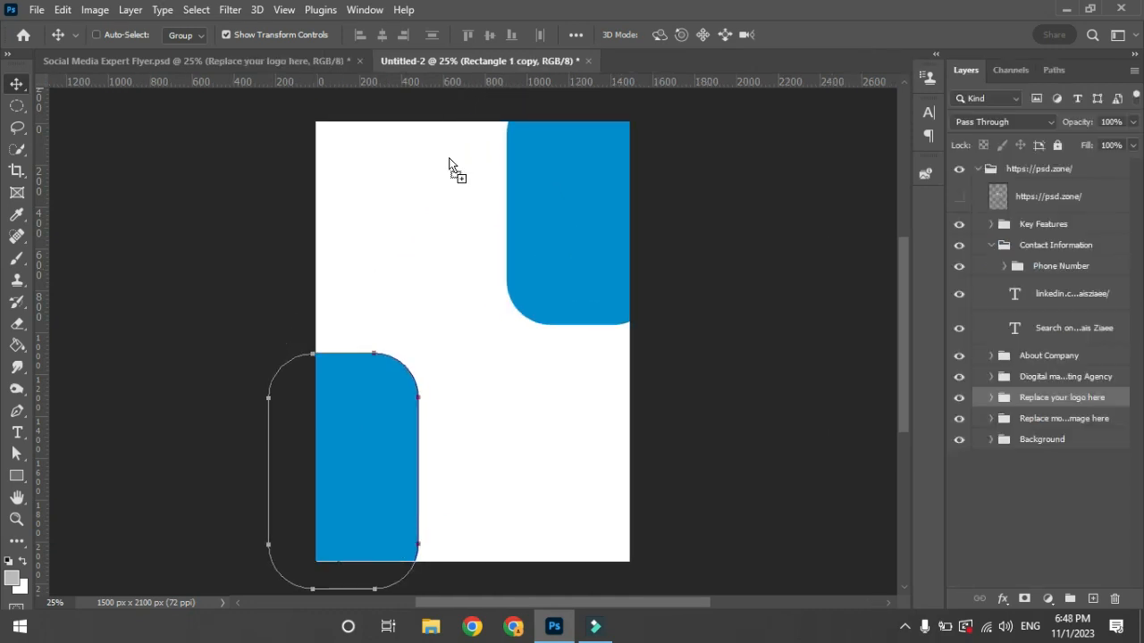
- Place the logo group from Social Media Expert Flyer.psd in the page's upper-left corner
{"action": "left_click_drag", "start_coordinate": [453, 167], "coordinate": [373, 146]}
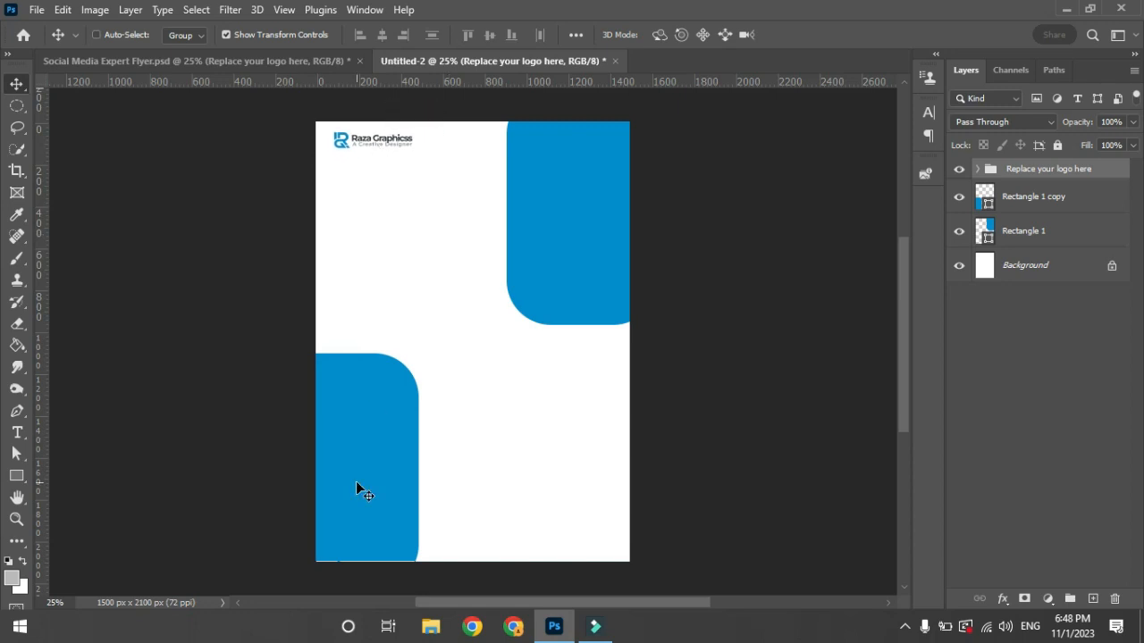
- Enlarge the lower-left blue rectangle to about 129% width and 121% height and shift it slightly right
{"action": "left_click", "coordinate": [1041, 199]}
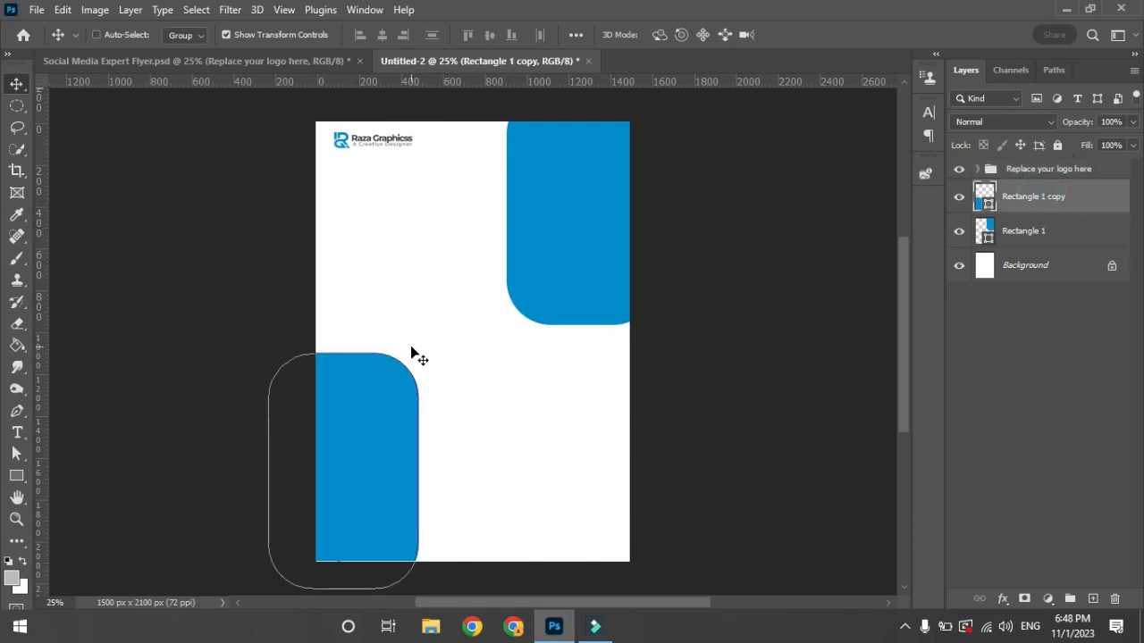
{"action": "key", "text": "ctrl+t"}
{"action": "left_click_drag", "start_coordinate": [390, 406], "coordinate": [390, 364]}
{"action": "left_click_drag", "start_coordinate": [420, 317], "coordinate": [456, 278]}
{"action": "left_click_drag", "start_coordinate": [377, 352], "coordinate": [360, 375]}
{"action": "mouse_move", "coordinate": [439, 303]}
{"action": "left_mouse_down"}
{"action": "mouse_move", "coordinate": [439, 280]}
{"action": "mouse_move", "coordinate": [445, 288]}
{"action": "left_mouse_up"}
{"action": "left_click_drag", "start_coordinate": [414, 353], "coordinate": [411, 357]}
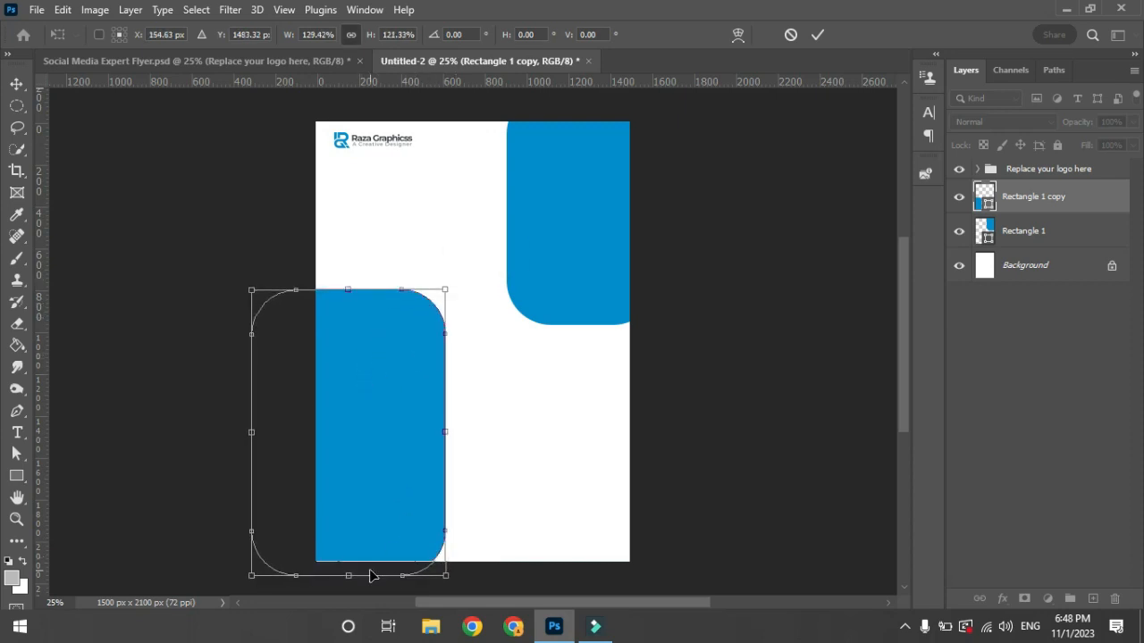
{"action": "key", "text": "Return"}
{"action": "left_click_drag", "start_coordinate": [370, 533], "coordinate": [375, 532]}
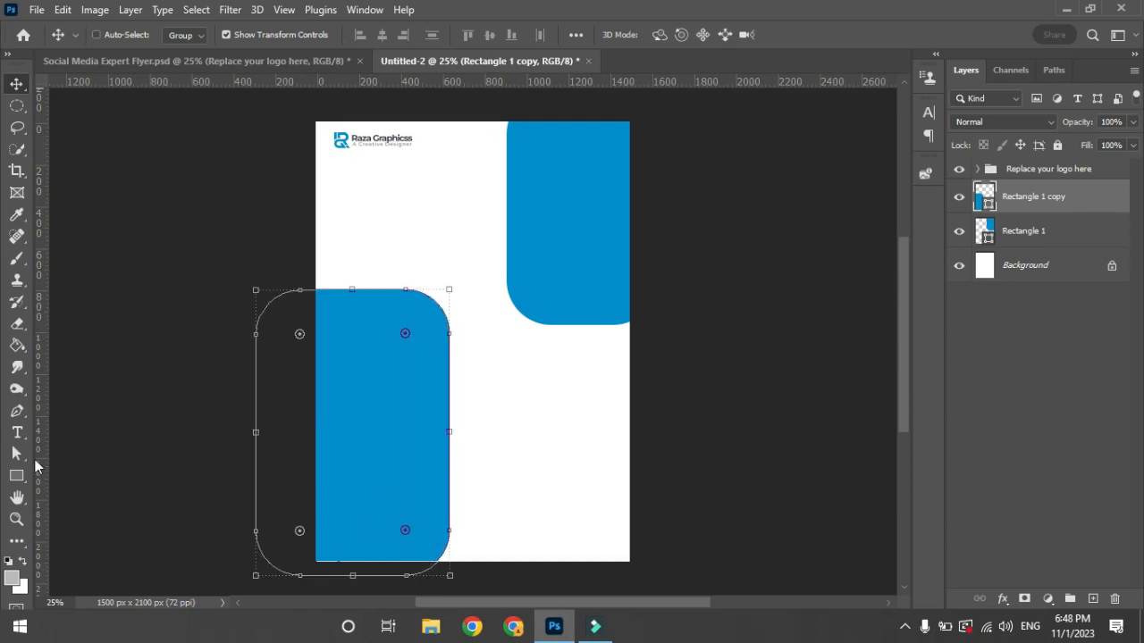
- Draw a circle over the upper-right rectangle's left edge and clip the portrait photo inside it, framing the woman
{"action": "left_click_drag", "start_coordinate": [18, 487], "coordinate": [56, 491]}
{"action": "left_click_drag", "start_coordinate": [512, 223], "coordinate": [623, 288]}
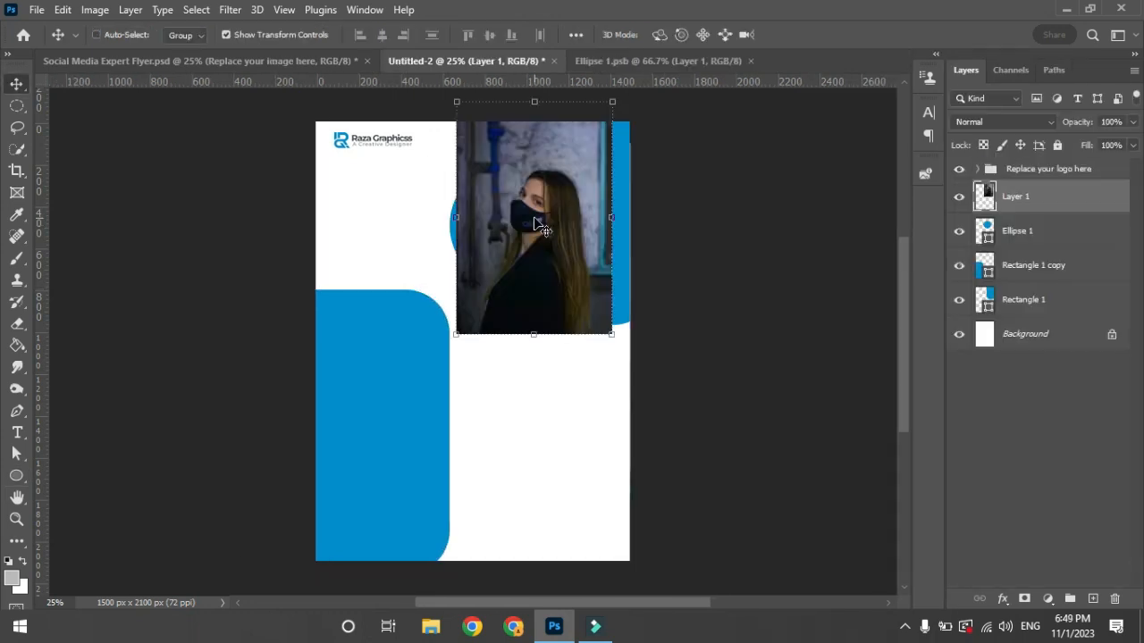
{"action": "left_click_drag", "start_coordinate": [539, 224], "coordinate": [522, 238]}
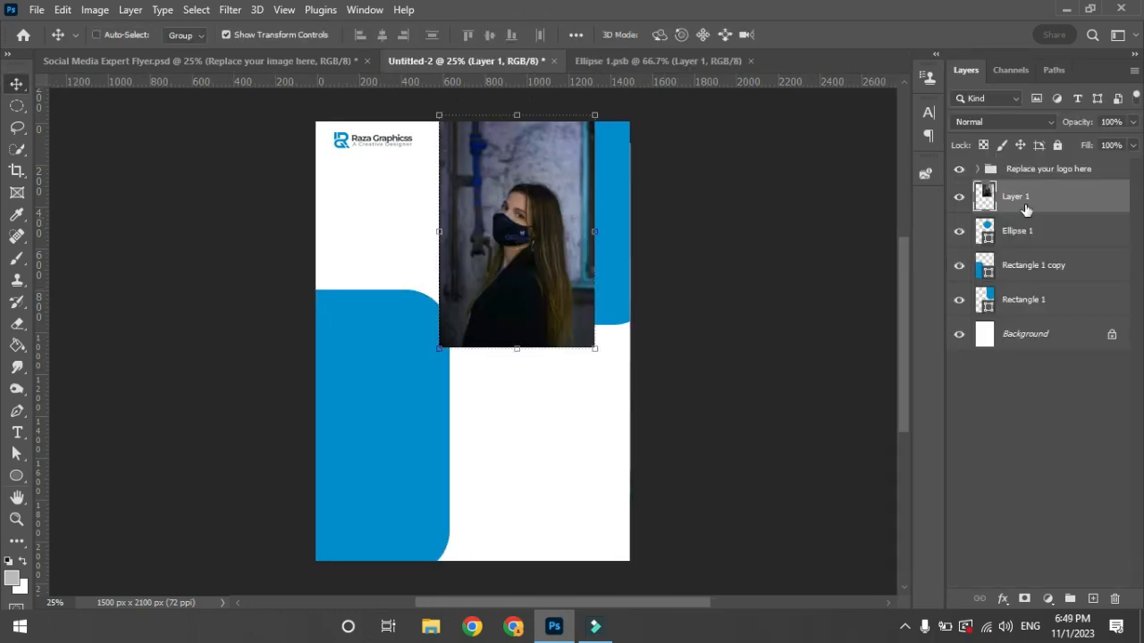
{"action": "right_click", "coordinate": [1086, 202]}
{"action": "left_click", "coordinate": [931, 345]}
{"action": "left_click_drag", "start_coordinate": [536, 280], "coordinate": [530, 276]}
- Add the headline text "Social Media Expert" on three lines in a text box below the logo
{"action": "left_click", "coordinate": [20, 435]}
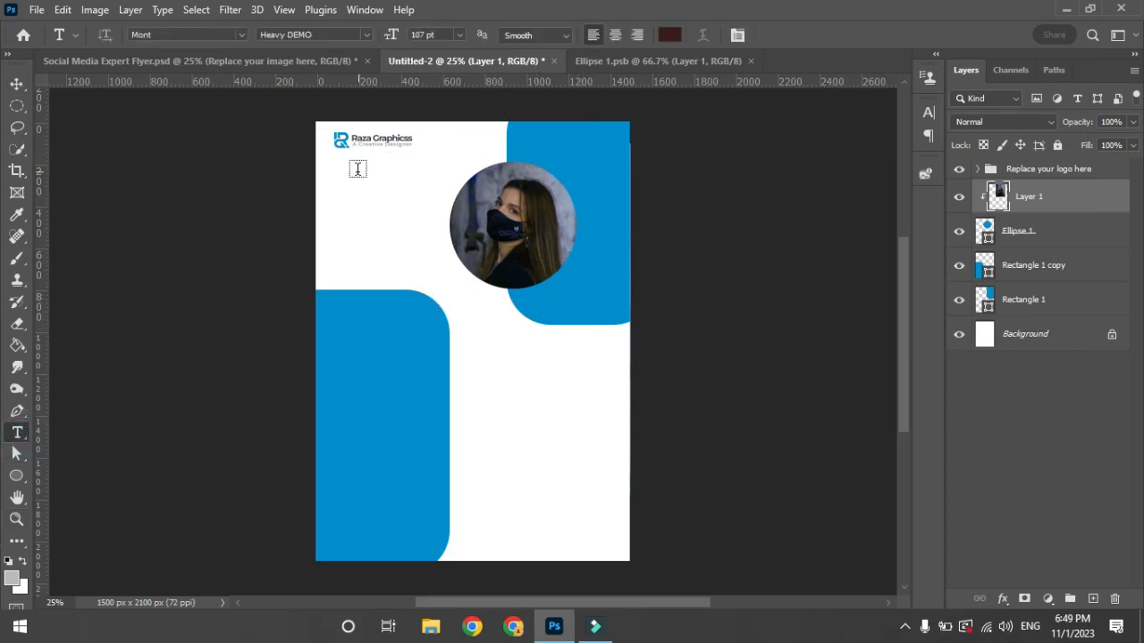
{"action": "left_click_drag", "start_coordinate": [336, 178], "coordinate": [428, 276]}
{"action": "type", "text": "Social"}
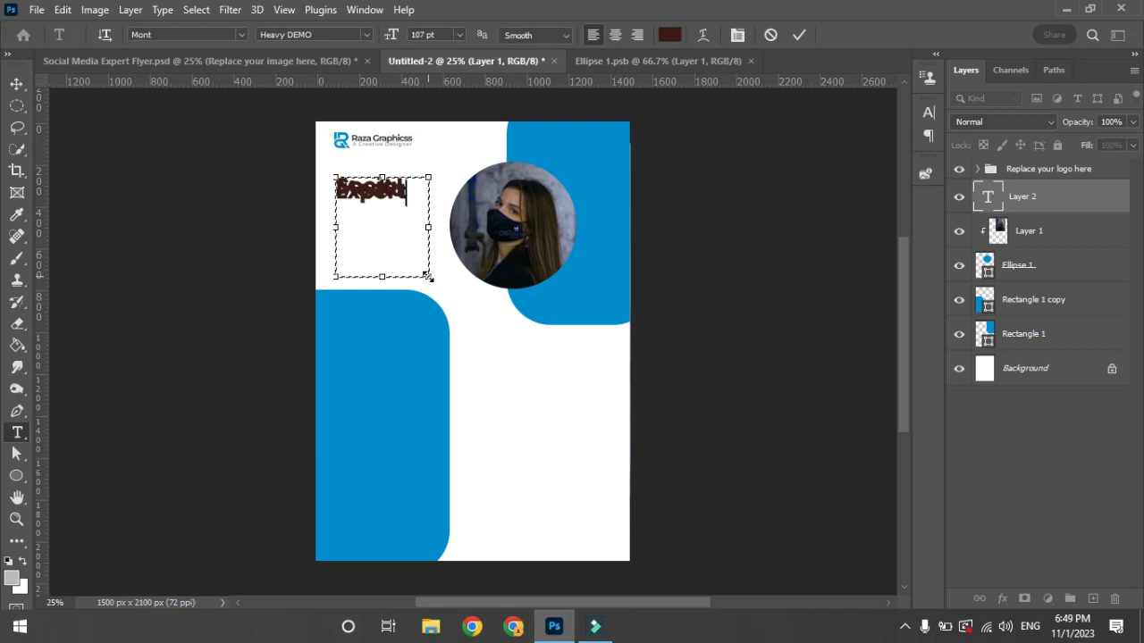
- Set the whole headline's font size to 129 pt and its leading to 116 pt
{"action": "key", "text": "ctrl+a"}
{"action": "left_click", "coordinate": [737, 35]}
{"action": "left_click", "coordinate": [901, 157]}
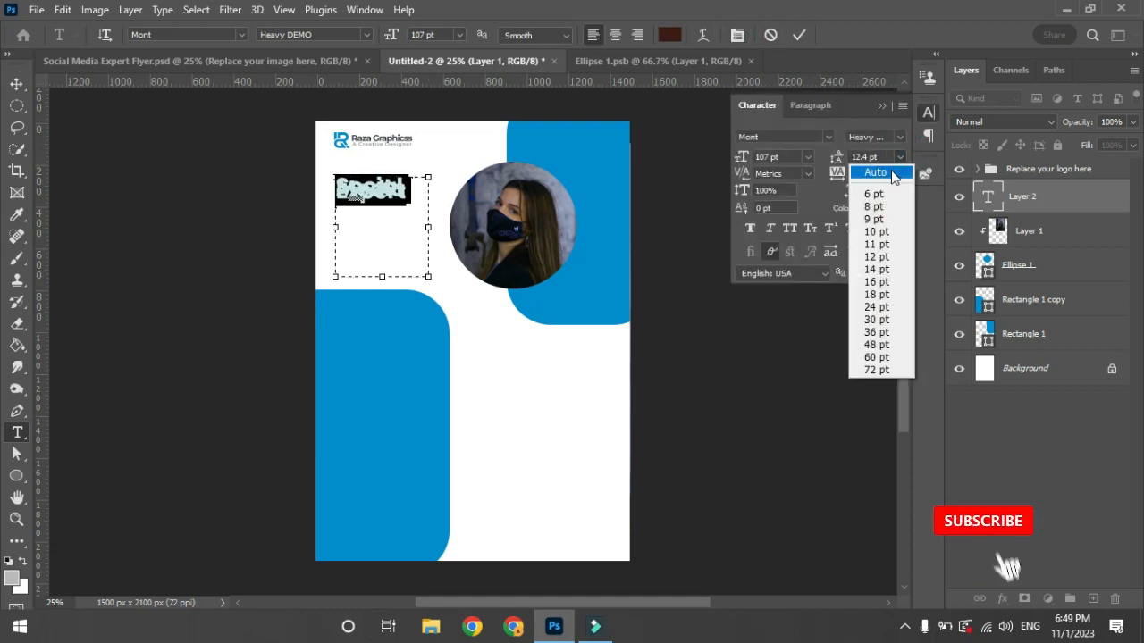
{"action": "left_click", "coordinate": [863, 172]}
{"action": "left_click", "coordinate": [875, 157]}
{"action": "scroll", "coordinate": [878, 157], "scroll_direction": "down", "scroll_amount": 20}
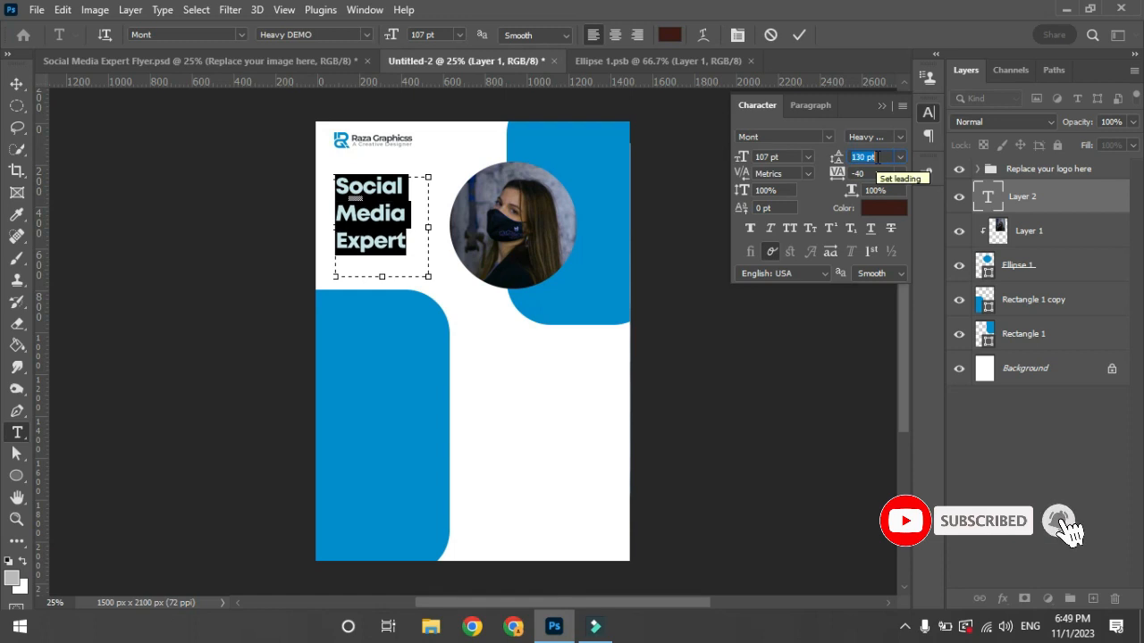
{"action": "left_click", "coordinate": [795, 157]}
{"action": "scroll", "coordinate": [798, 158], "scroll_direction": "up", "scroll_amount": 12}
{"action": "scroll", "coordinate": [798, 157], "scroll_direction": "up", "scroll_amount": 10}
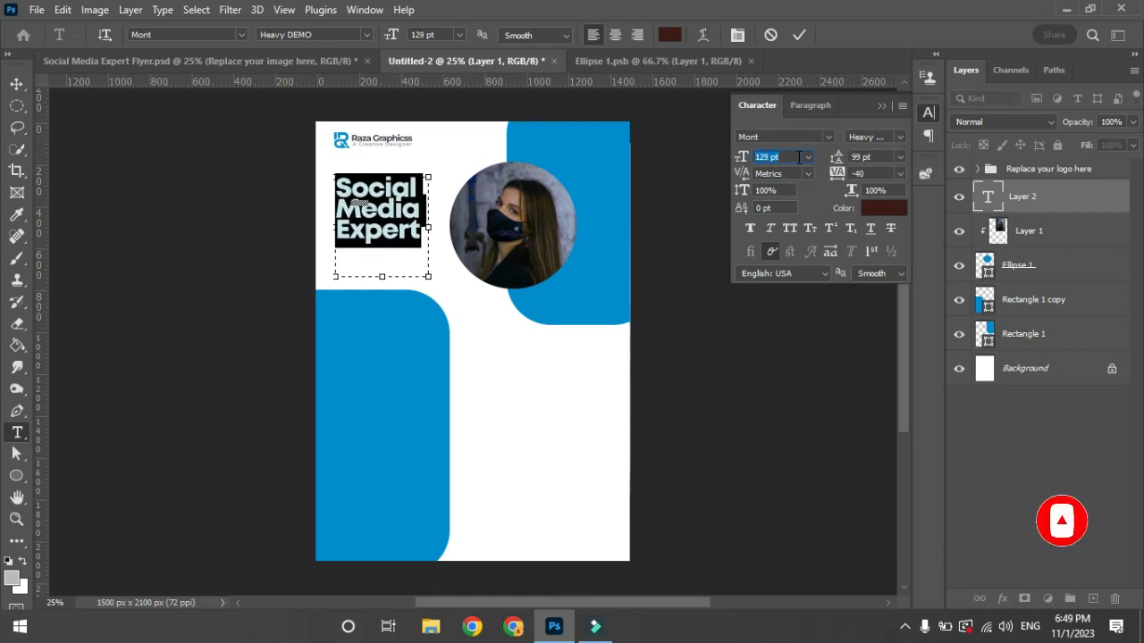
{"action": "left_click", "coordinate": [854, 158]}
{"action": "scroll", "coordinate": [854, 159], "scroll_direction": "up", "scroll_amount": 17}
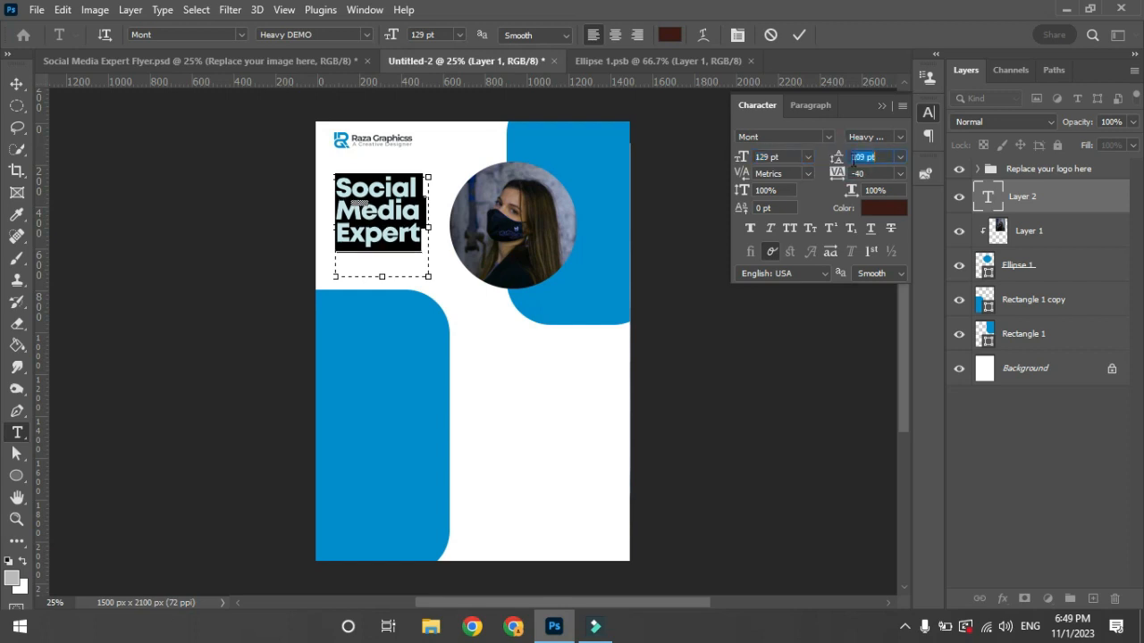
- Colour the word "Media" in the headline with the blue sampled from the upper-right rectangle and commit the text
{"action": "double_click", "coordinate": [410, 215]}
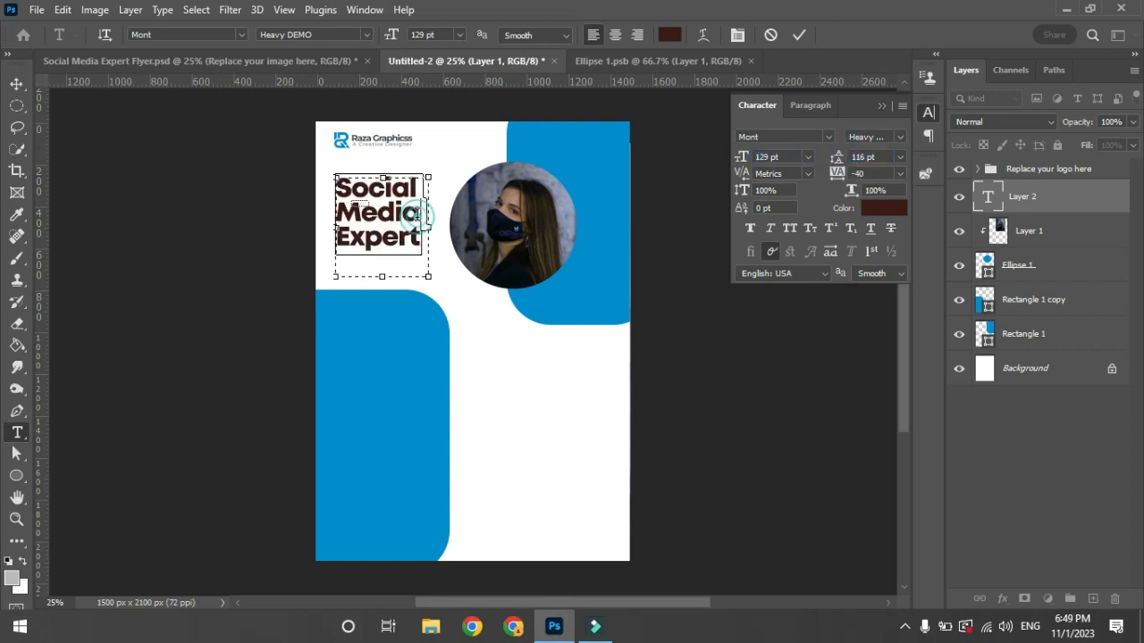
{"action": "left_click", "coordinate": [670, 34]}
{"action": "left_click", "coordinate": [602, 197]}
{"action": "key", "text": "Return"}
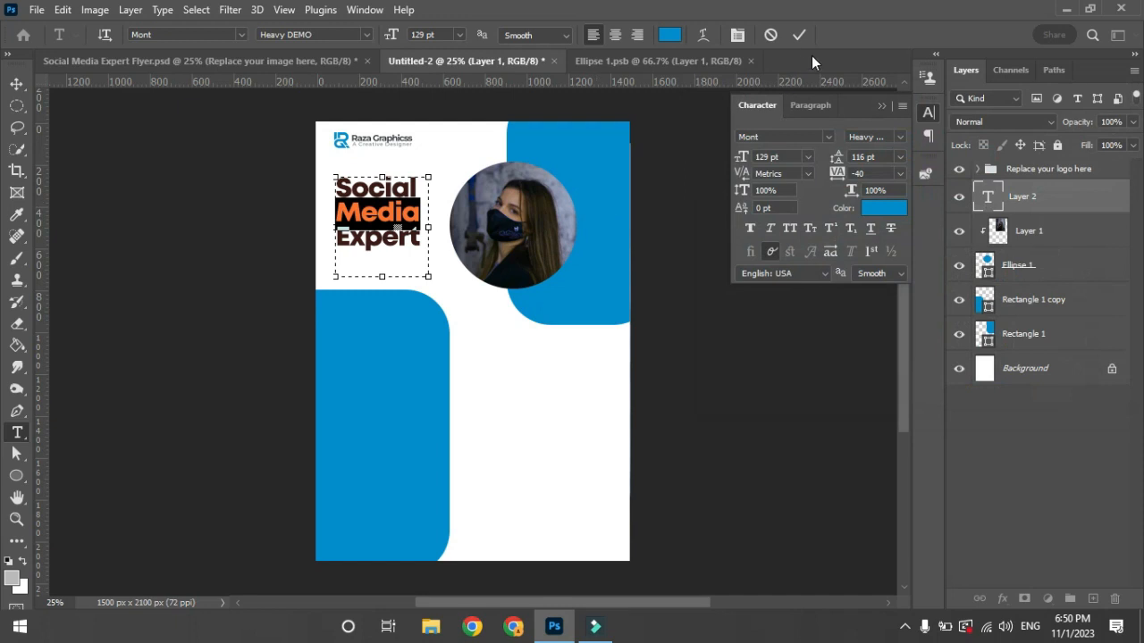
{"action": "left_click", "coordinate": [802, 36]}
- Move the lower-left blue rectangle straight down to leave space below the headline
{"action": "key", "text": "ctrl+plus"}
{"action": "left_click_drag", "start_coordinate": [901, 392], "coordinate": [903, 369]}
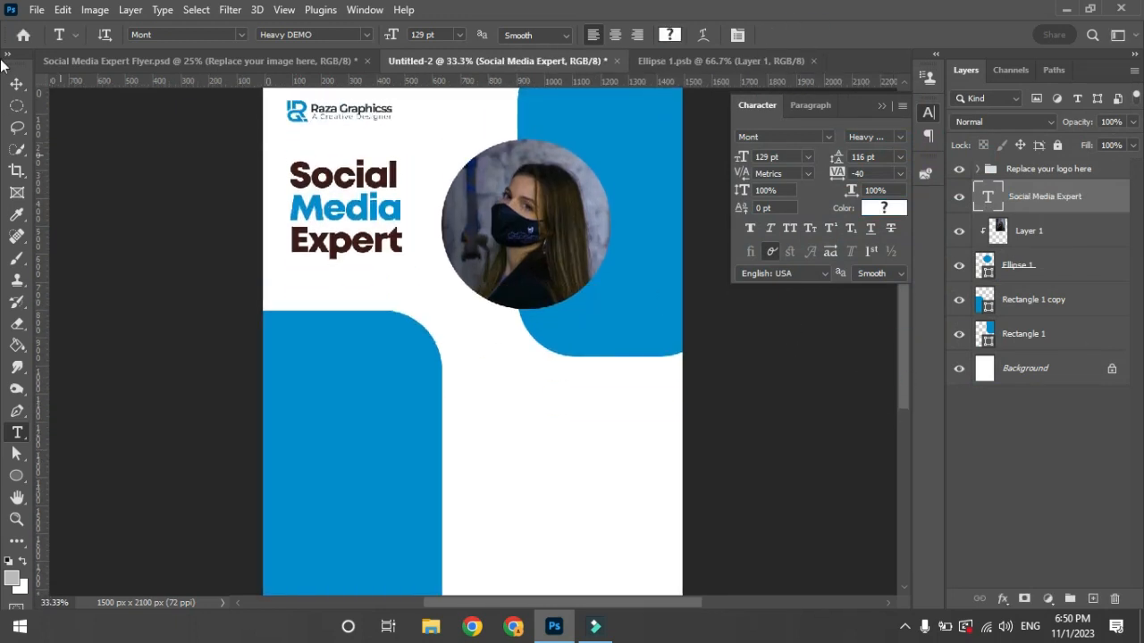
{"action": "key", "text": "v"}
{"action": "left_click", "coordinate": [1061, 299]}
{"action": "left_click_drag", "start_coordinate": [309, 473], "coordinate": [317, 527]}
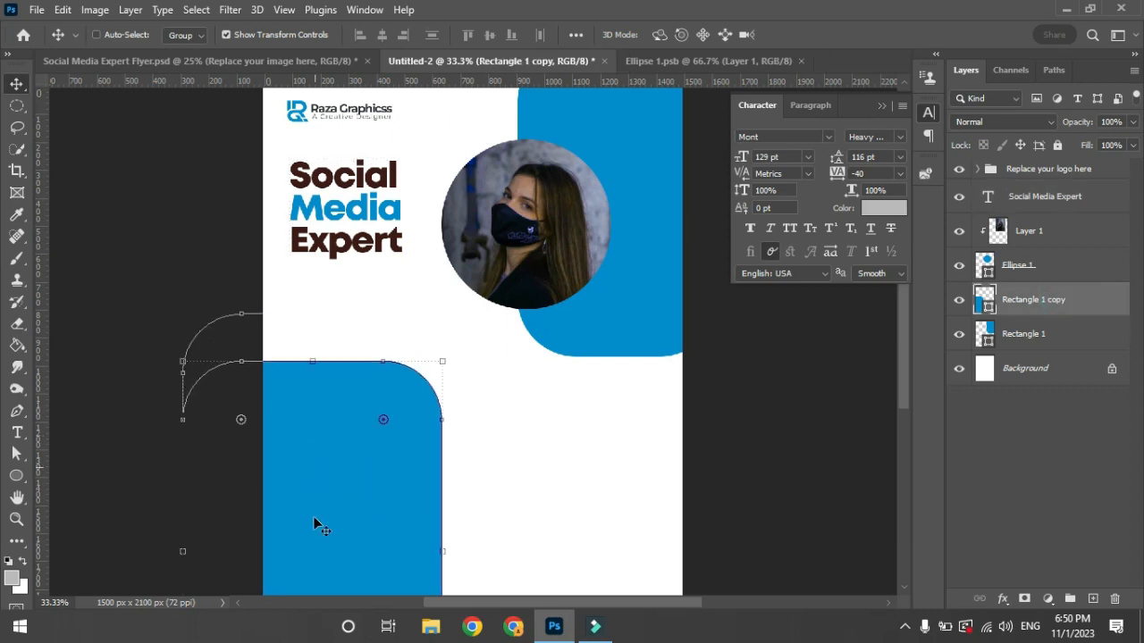
- Draw a 499 × 117 px blue rectangle below the headline and fully round its corners into a button shape
{"action": "right_click", "coordinate": [17, 474]}
{"action": "left_click", "coordinate": [81, 474]}
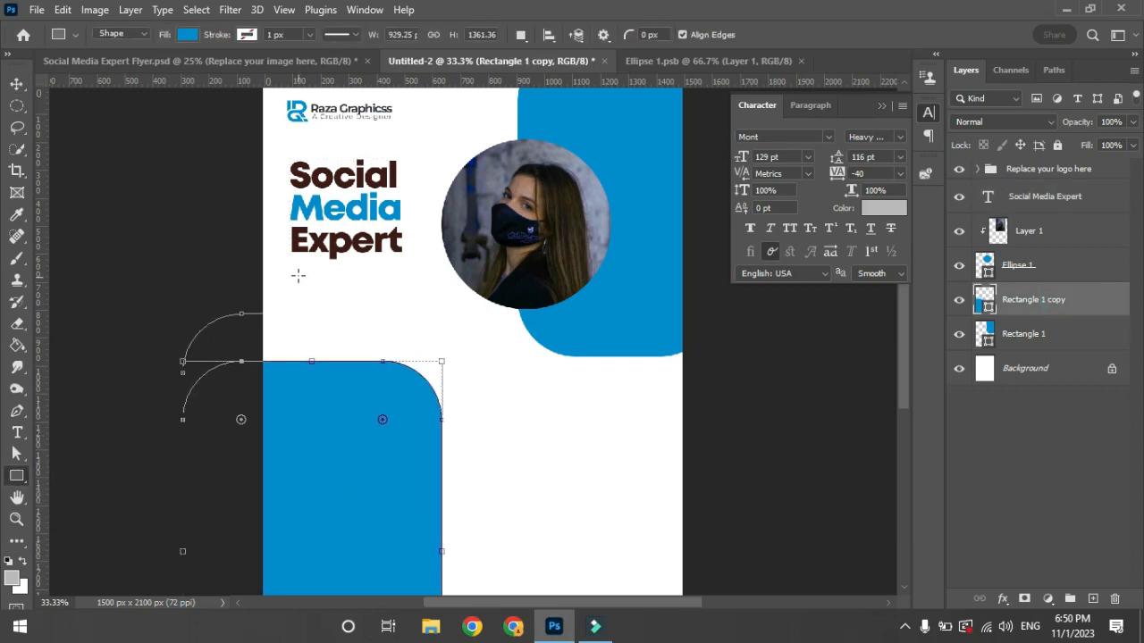
{"action": "left_click_drag", "start_coordinate": [291, 276], "coordinate": [429, 309]}
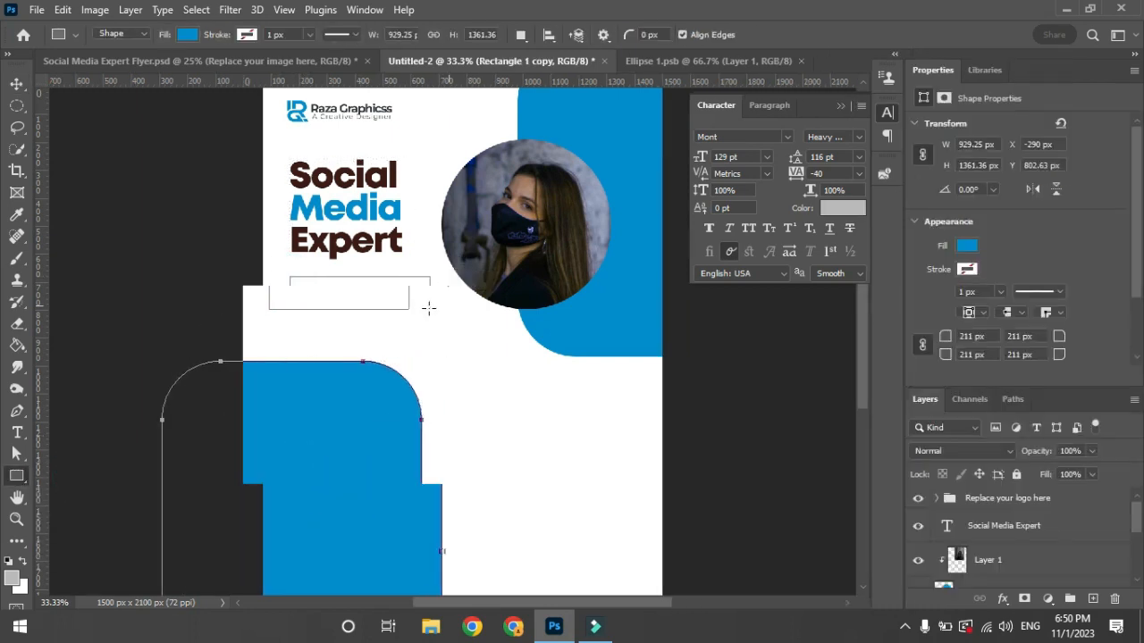
{"action": "left_click_drag", "start_coordinate": [948, 338], "coordinate": [987, 343]}
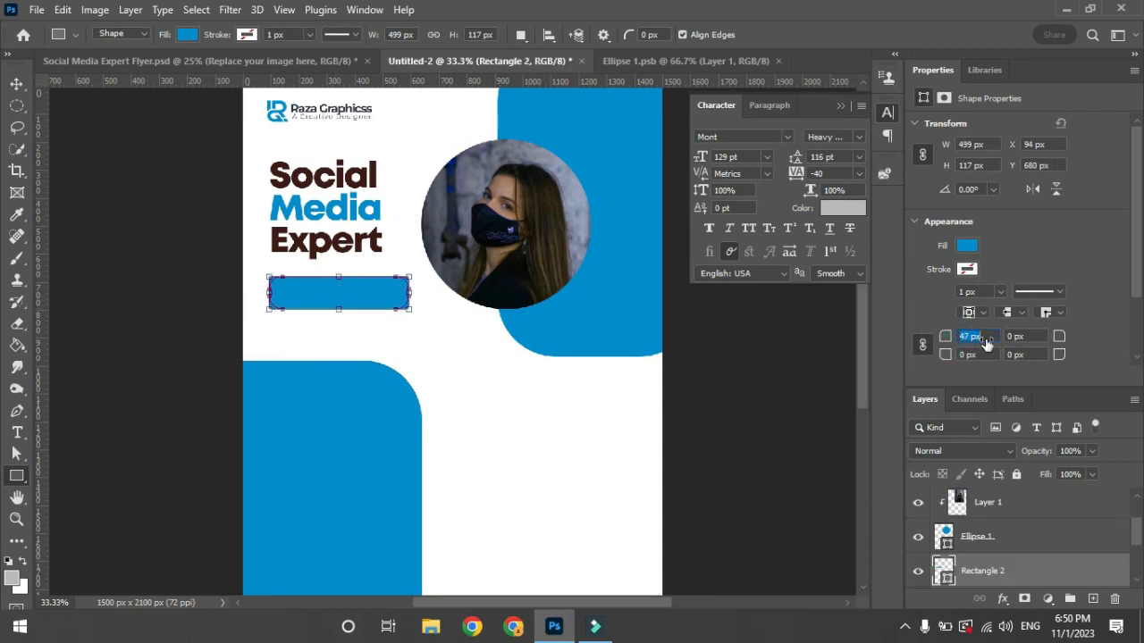
- Add the text "learn more" in a new text box below the blue button
{"action": "left_click", "coordinate": [17, 431]}
{"action": "left_click_drag", "start_coordinate": [274, 326], "coordinate": [457, 354]}
{"action": "type", "text": "learn mo"}
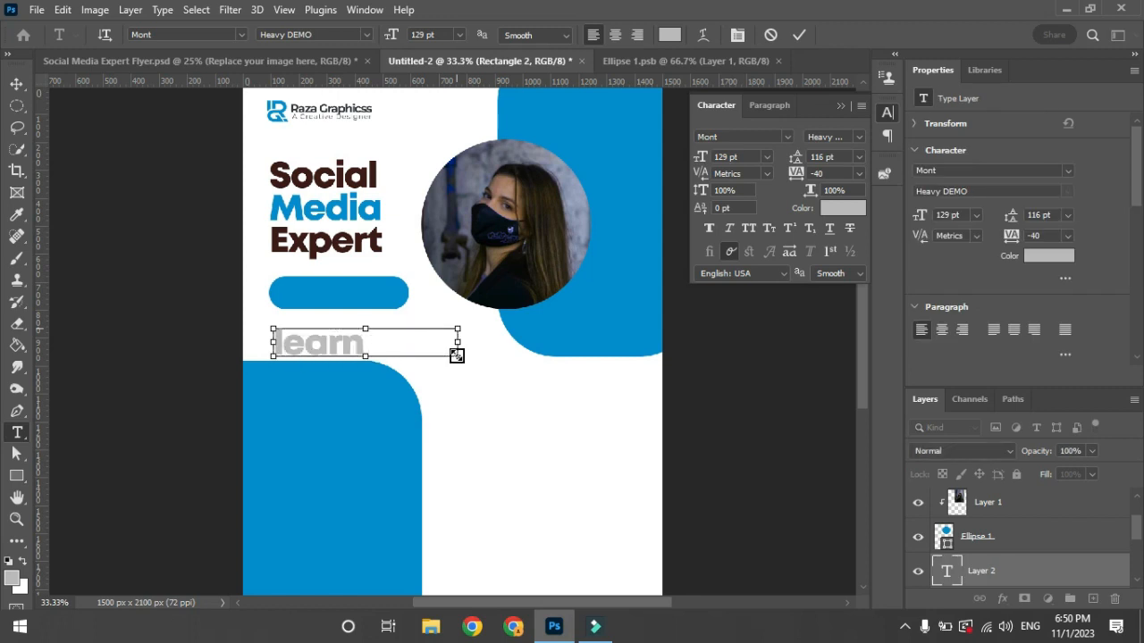
- Format the "learn more" text as Montserrat SemiBold, 89 pt, in white (ffffff)
{"action": "key", "text": "ctrl+a"}
{"action": "left_click_drag", "start_coordinate": [394, 34], "coordinate": [361, 39]}
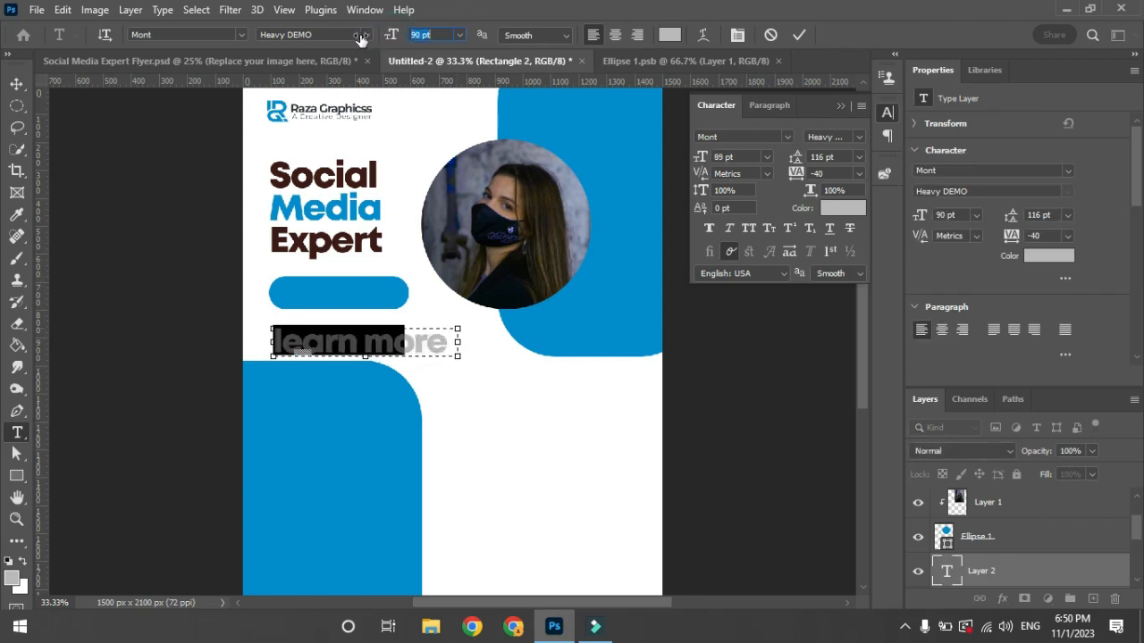
{"action": "left_click", "coordinate": [163, 36]}
{"action": "type", "text": "Montserrat"}
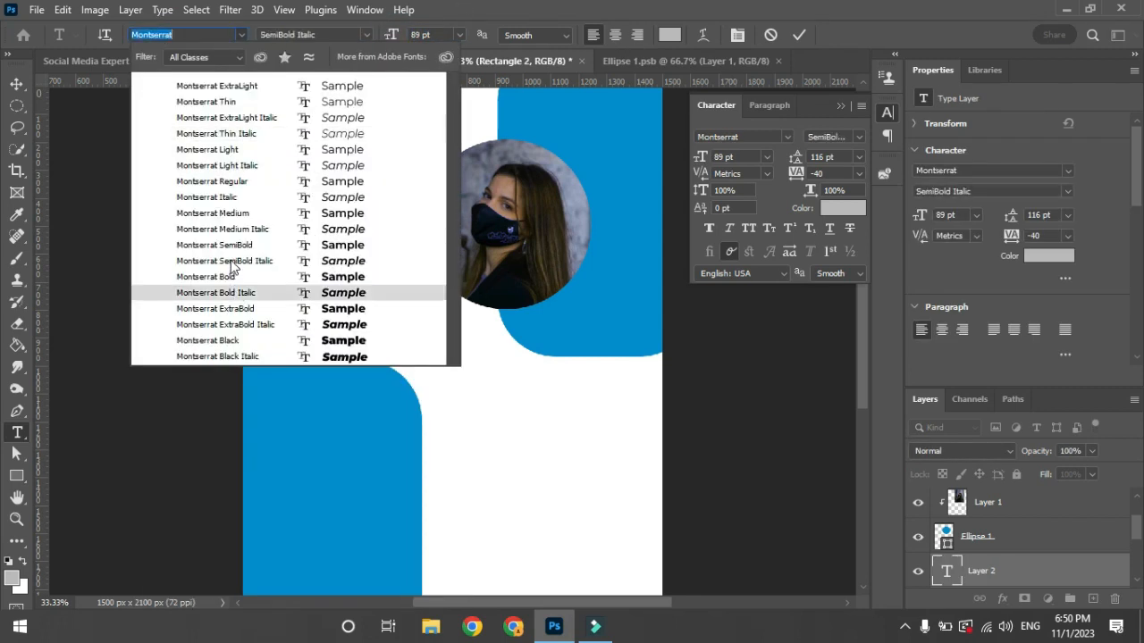
{"action": "left_click", "coordinate": [230, 246]}
{"action": "left_click", "coordinate": [669, 35]}
{"action": "left_click", "coordinate": [536, 403]}
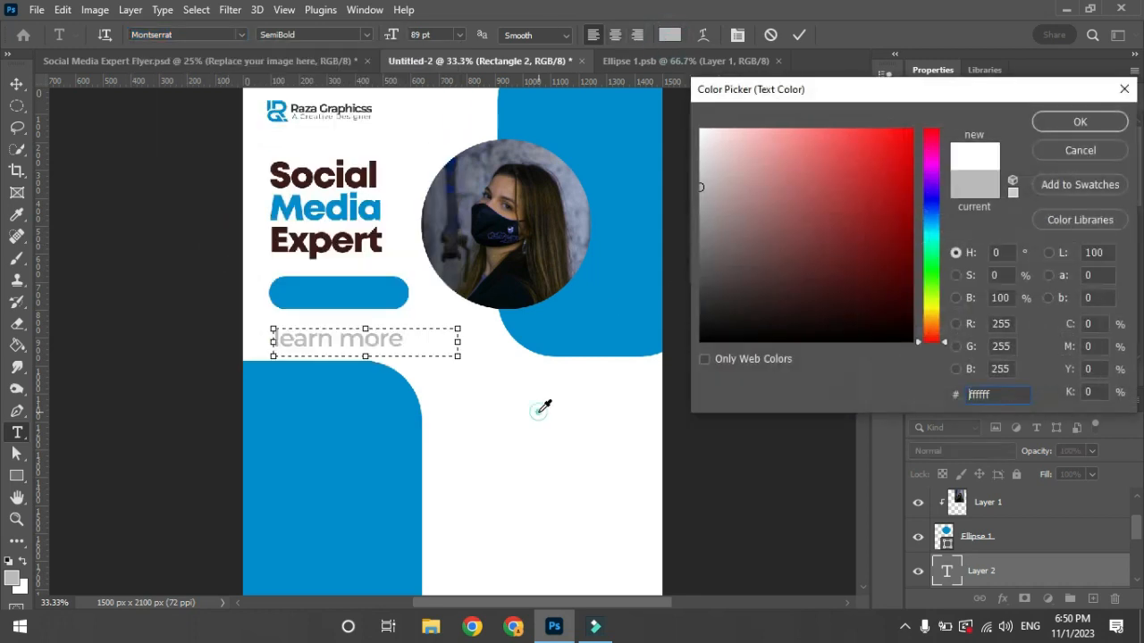
{"action": "key", "text": "Return"}
- Move the "learn more" text onto the blue button and scale it to about 88.5% so it fits inside
{"action": "left_click", "coordinate": [17, 85]}
{"action": "left_click_drag", "start_coordinate": [407, 357], "coordinate": [397, 299]}
{"action": "left_click_drag", "start_coordinate": [462, 316], "coordinate": [451, 313]}
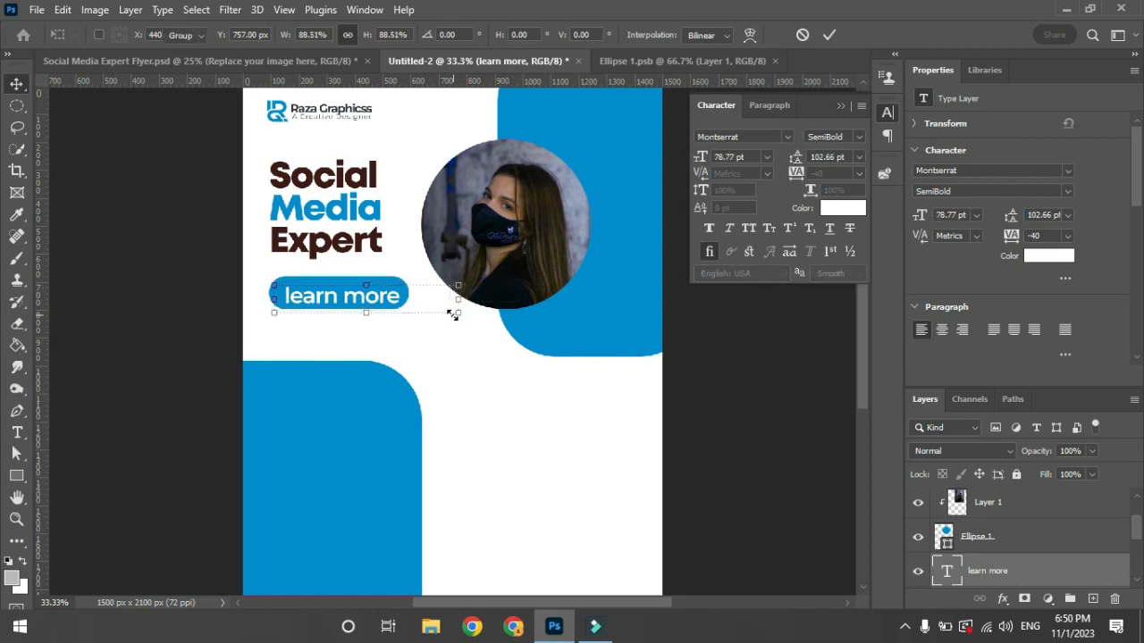
{"action": "key", "text": "Return"}
- Add the Behance profile link in a text box below the button, coloured with the headline's dark brown
{"action": "left_click", "coordinate": [17, 432]}
{"action": "left_click_drag", "start_coordinate": [267, 324], "coordinate": [506, 359]}
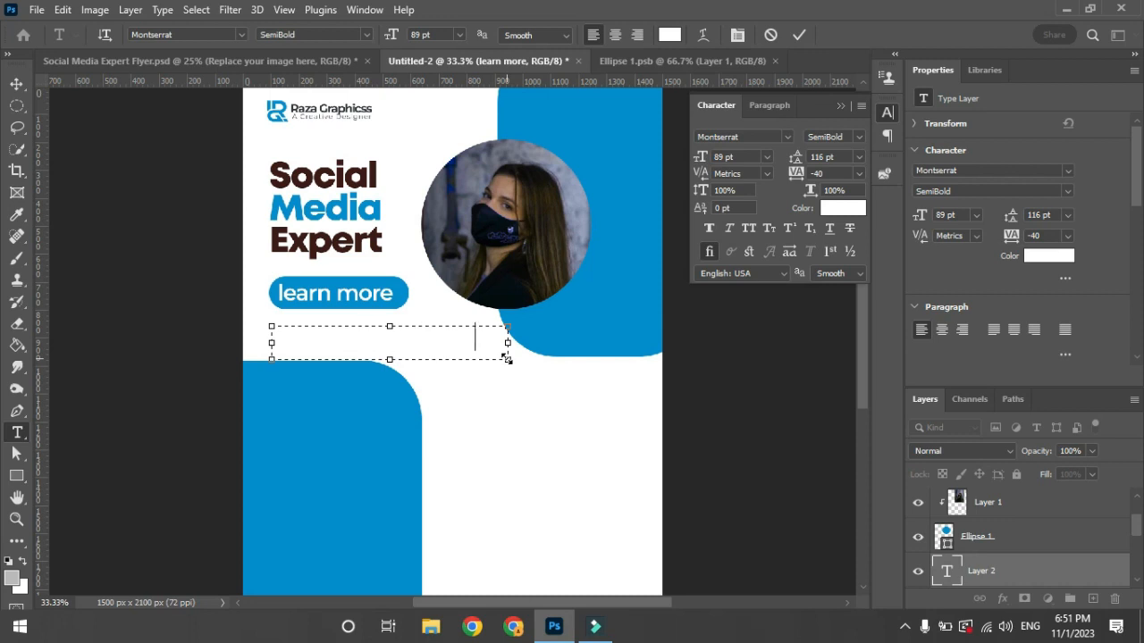
{"action": "left_click", "coordinate": [670, 34]}
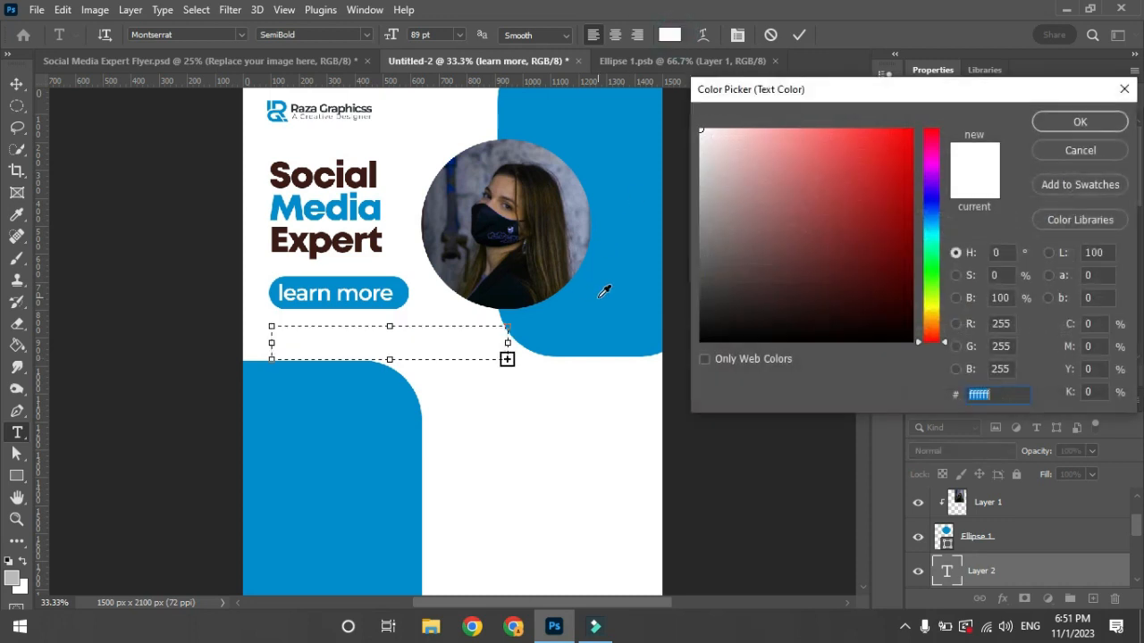
{"action": "left_click", "coordinate": [380, 237]}
{"action": "key", "text": "Return"}
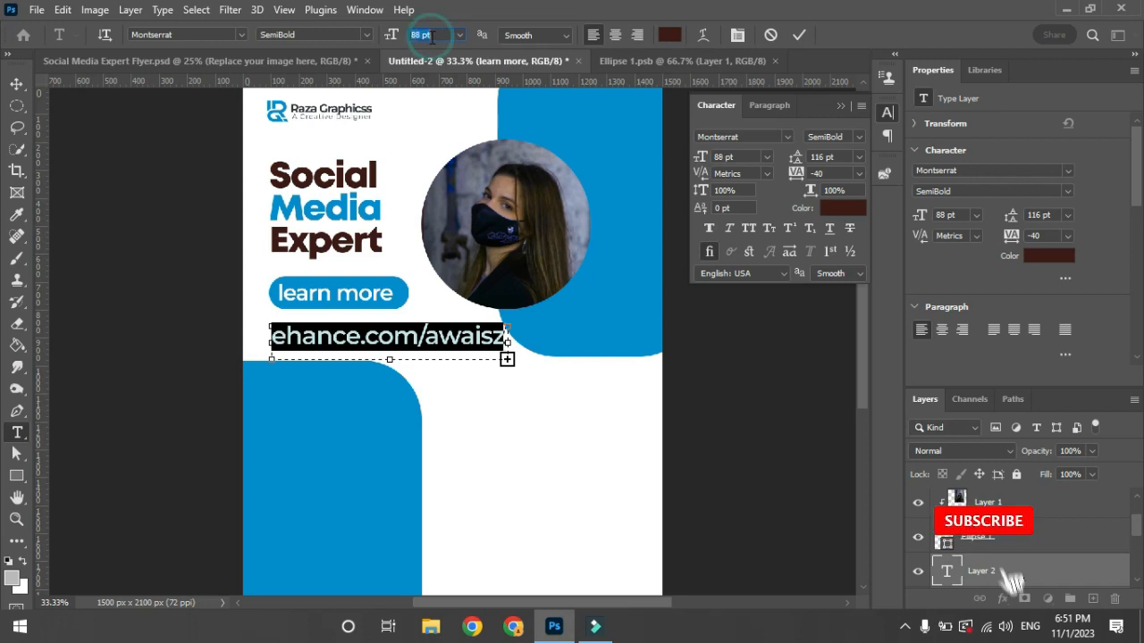
- Set the Behance link's font size to 51 pt and correct its start with a capital "B"
{"action": "type", "text": "51"}
{"action": "key", "text": "Return"}
{"action": "left_click", "coordinate": [293, 326]}
{"action": "type", "text": "B"}
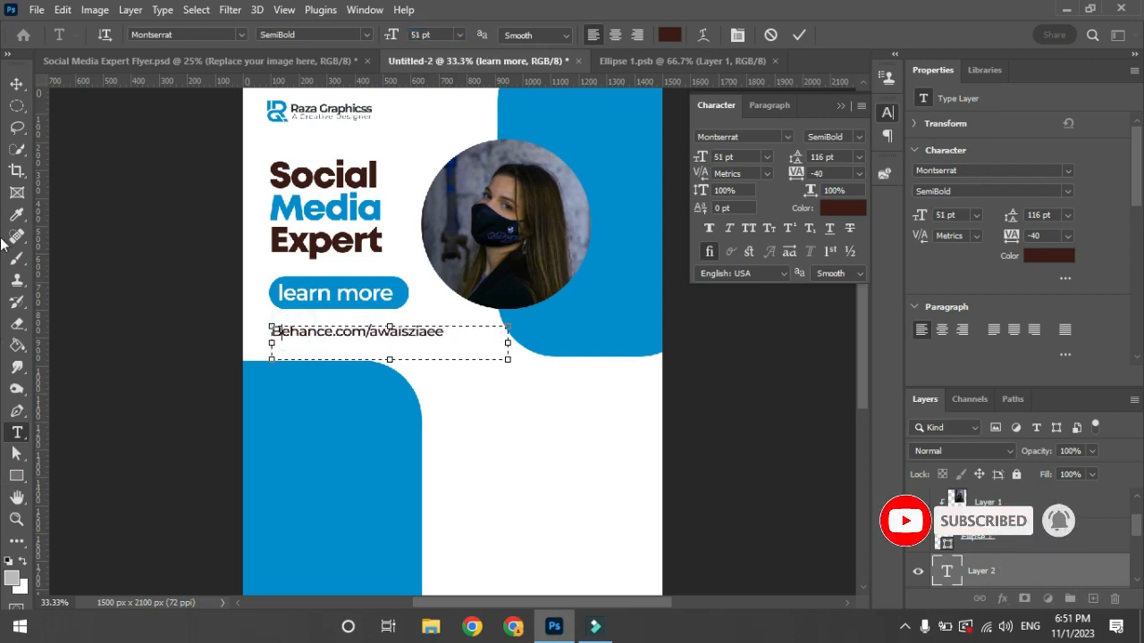
- Close the Properties panel and place the wavy footer shape above the lower-left rectangle's layer, along the page's bottom edge
{"action": "left_click", "coordinate": [16, 84]}
{"action": "left_click", "coordinate": [1133, 69]}
{"action": "left_click", "coordinate": [1114, 104]}
{"action": "left_click", "coordinate": [1027, 402]}
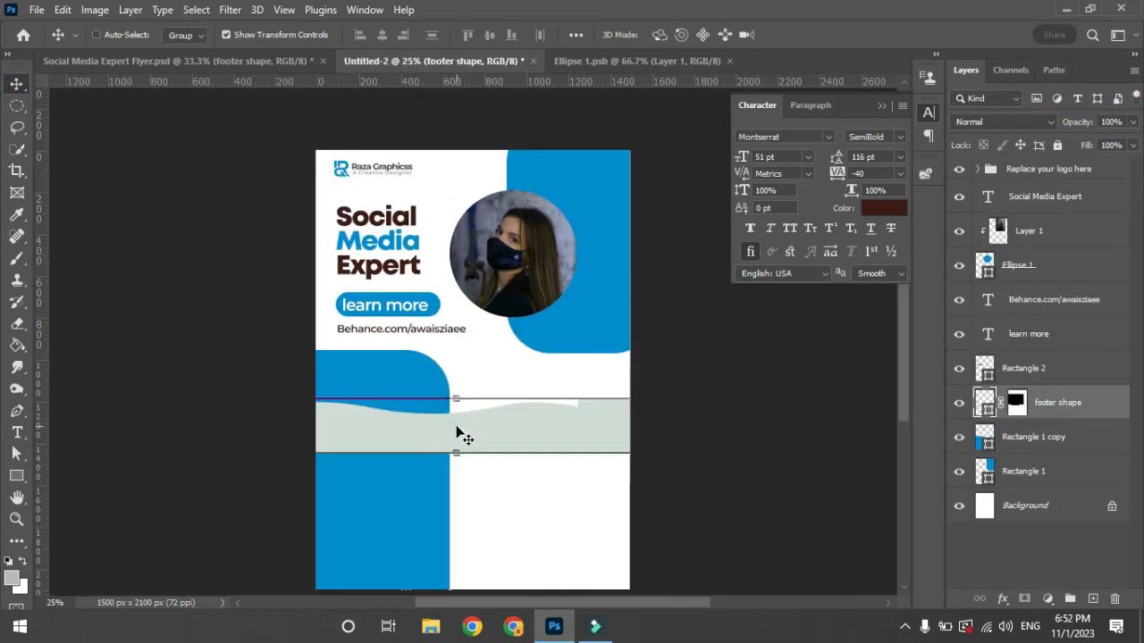
{"action": "left_click_drag", "start_coordinate": [462, 434], "coordinate": [515, 570]}
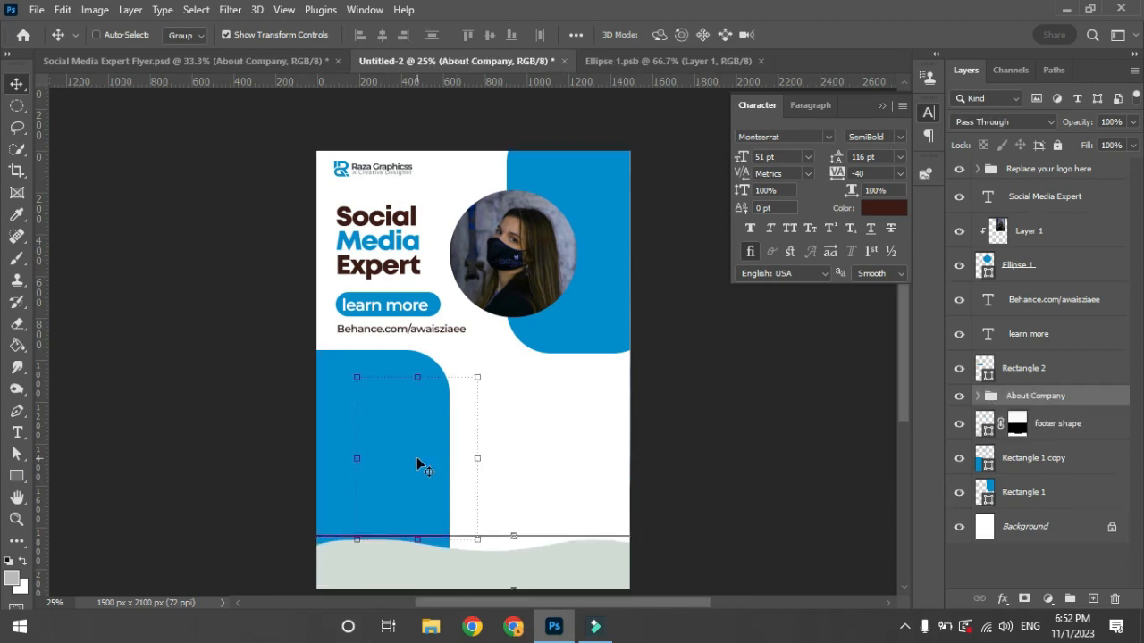
- Position the About Company group on the lower-left blue rectangle
{"action": "left_click_drag", "start_coordinate": [417, 462], "coordinate": [371, 466]}
{"action": "left_click", "coordinate": [1032, 457], "text": "ctrl"}
{"action": "left_click", "coordinate": [1077, 395]}
{"action": "left_click_drag", "start_coordinate": [407, 429], "coordinate": [413, 430]}
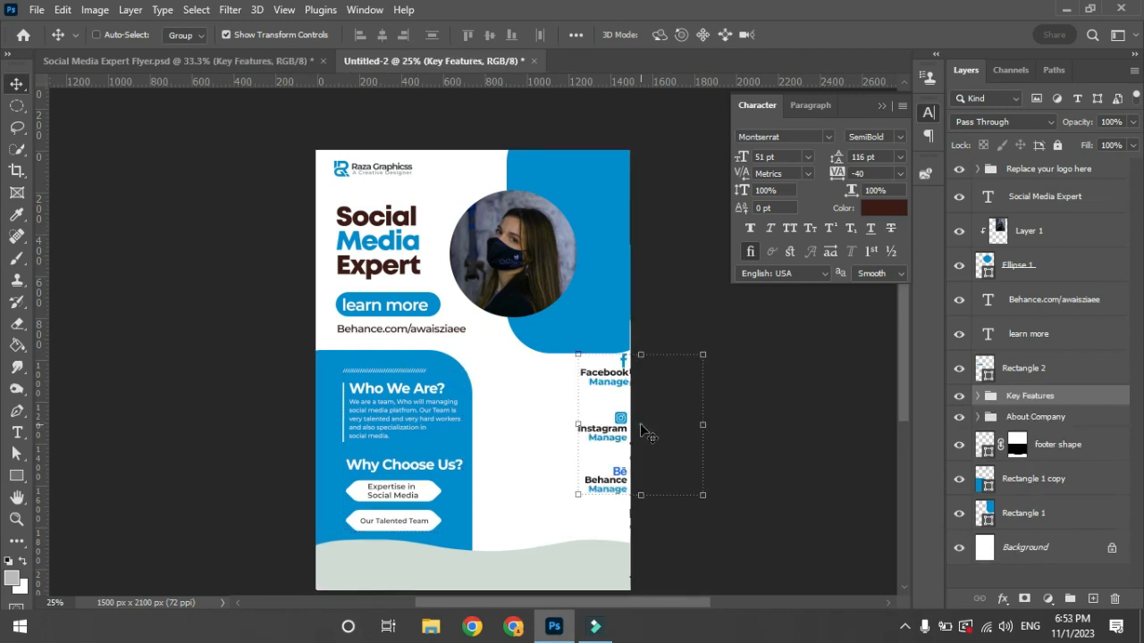
- Position the Key Features group and its Lines dividers in the white area beside the lower-left blue rectangle
{"action": "left_click_drag", "start_coordinate": [642, 431], "coordinate": [556, 456]}
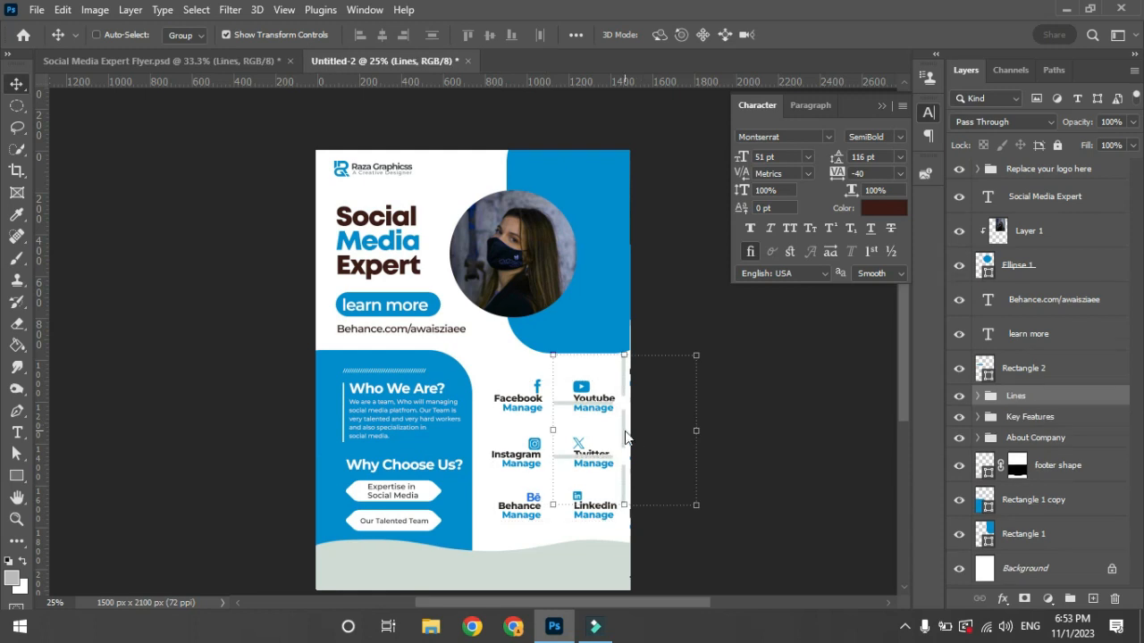
{"action": "left_click_drag", "start_coordinate": [630, 433], "coordinate": [558, 456]}
- Place the Contact Information group on the wavy footer and add the website and LinkedIn icons beside their text
{"action": "left_click_drag", "start_coordinate": [903, 353], "coordinate": [903, 357]}
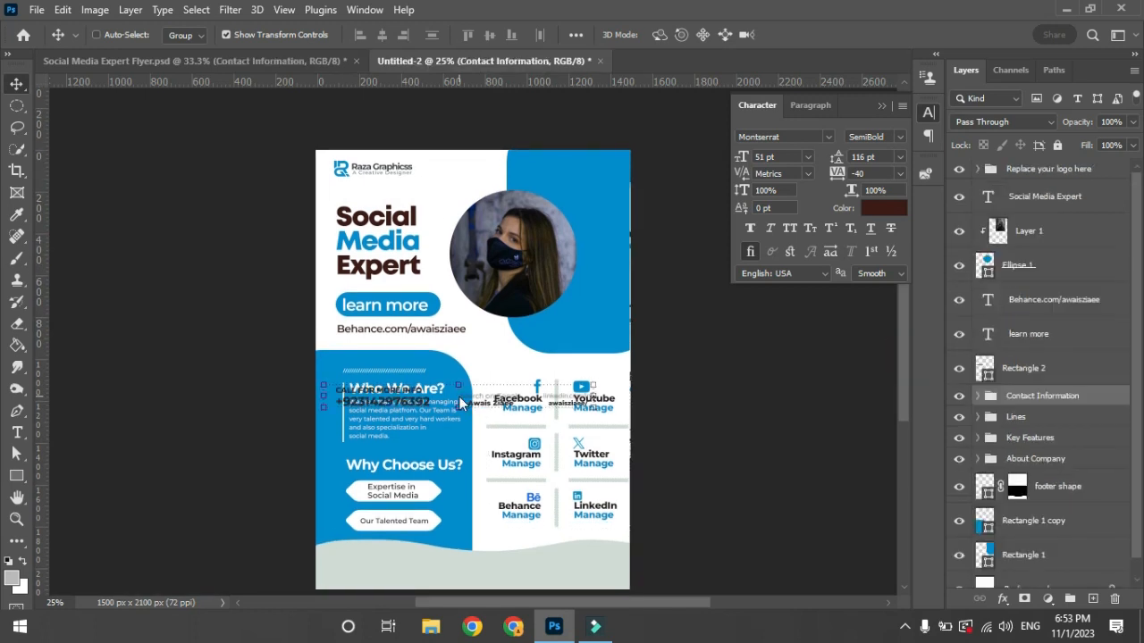
{"action": "left_click_drag", "start_coordinate": [458, 395], "coordinate": [470, 539]}
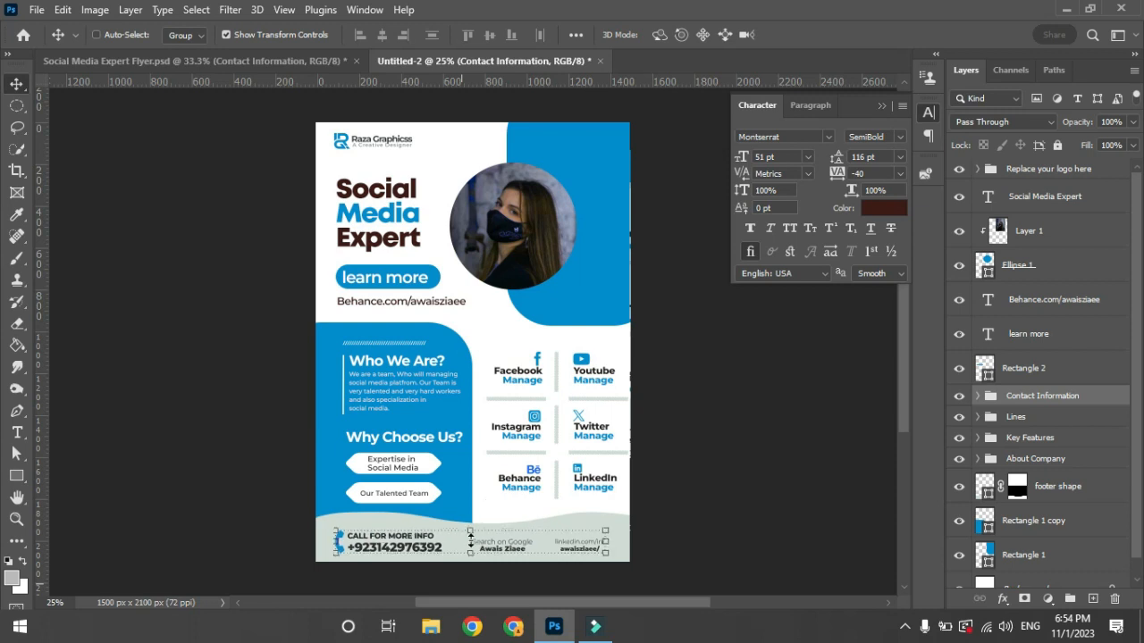
{"action": "key", "text": "ctrl+v"}
{"action": "left_click_drag", "start_coordinate": [511, 342], "coordinate": [536, 544]}
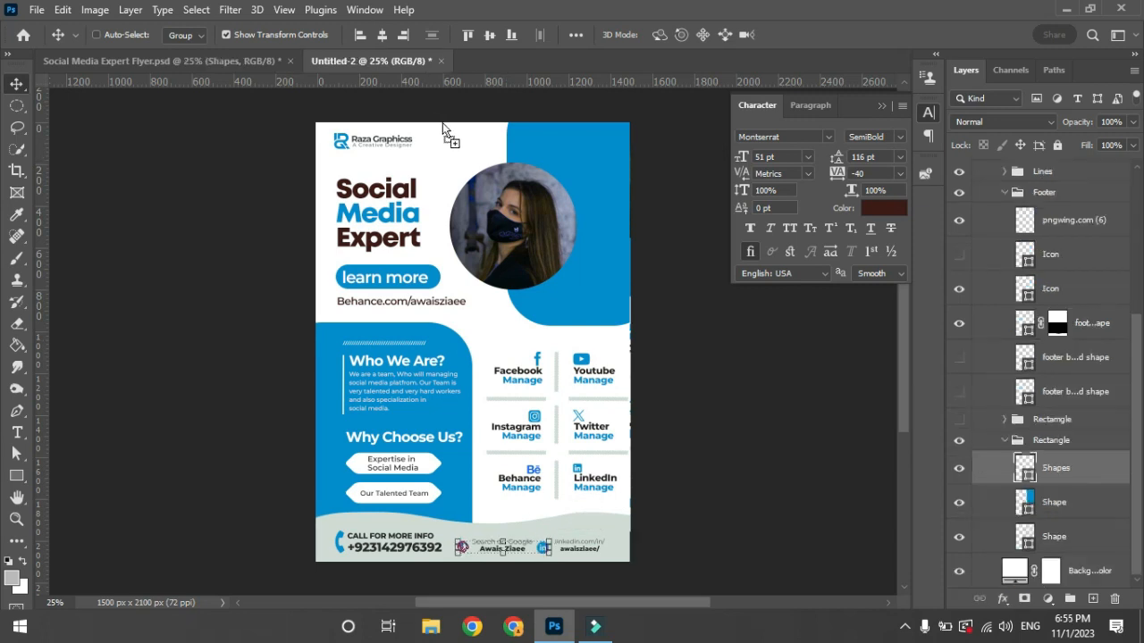
- Place the zigzag shape between the logo and the upper blue rectangle, and move the striped circle's layer directly above the Background
{"action": "left_click_drag", "start_coordinate": [442, 123], "coordinate": [469, 151]}
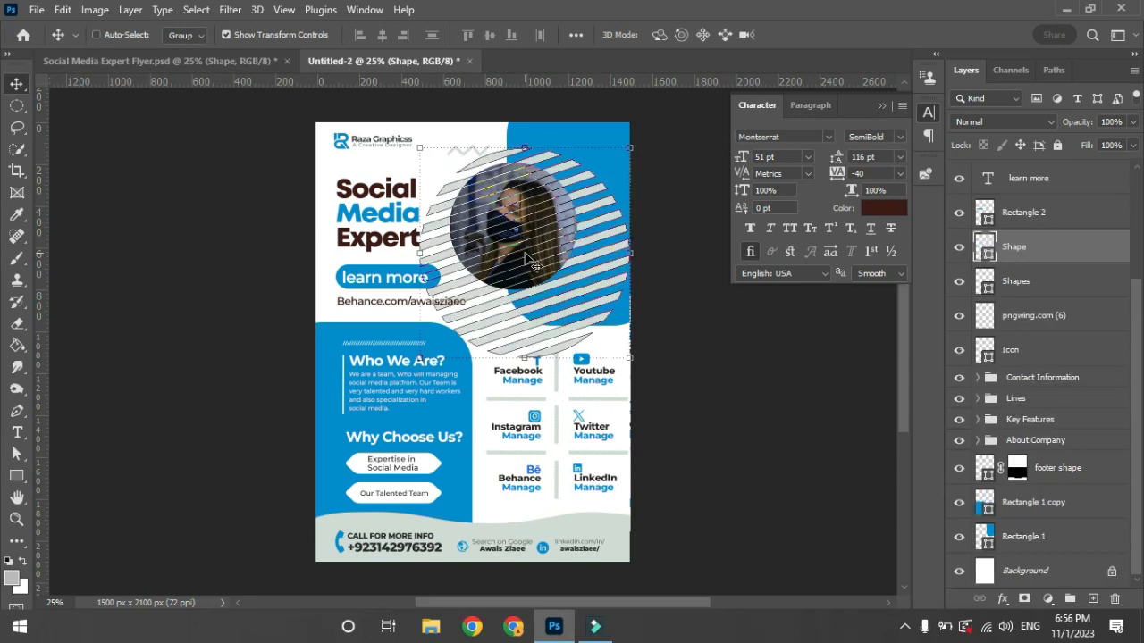
{"action": "left_click_drag", "start_coordinate": [527, 257], "coordinate": [534, 235]}
{"action": "left_click_drag", "start_coordinate": [1107, 255], "coordinate": [1044, 570]}
- Shrink the striped circle and position it behind the portrait so its stripes show along the portrait's lower-left edge
{"action": "mouse_move", "coordinate": [585, 285]}
{"action": "left_mouse_down"}
{"action": "mouse_move", "coordinate": [614, 279]}
{"action": "mouse_move", "coordinate": [601, 296]}
{"action": "left_mouse_up"}
{"action": "left_click_drag", "start_coordinate": [653, 345], "coordinate": [605, 299]}
{"action": "key", "text": "super"}
{"action": "key", "text": "Escape"}
{"action": "left_click_drag", "start_coordinate": [530, 234], "coordinate": [534, 251]}
{"action": "key", "text": "Return"}
{"action": "left_click", "coordinate": [16, 278]}
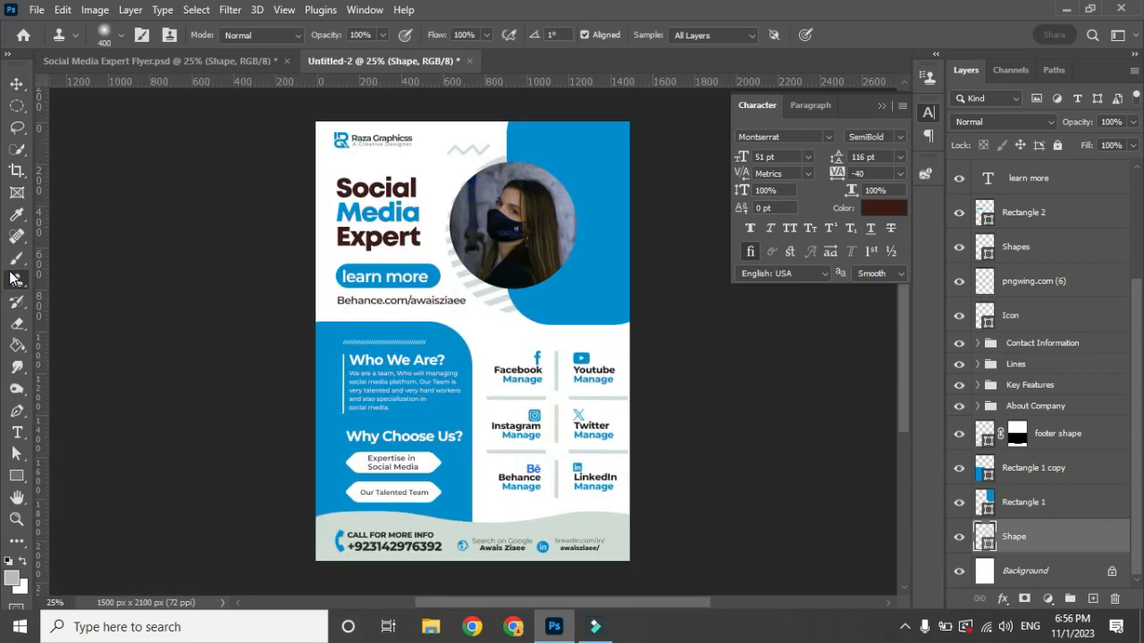
- Move the "Replace your logo here" group slightly down, level with the zigzag shape
{"action": "left_click_drag", "start_coordinate": [1135, 411], "coordinate": [1130, 119]}
{"action": "left_click", "coordinate": [1083, 172]}
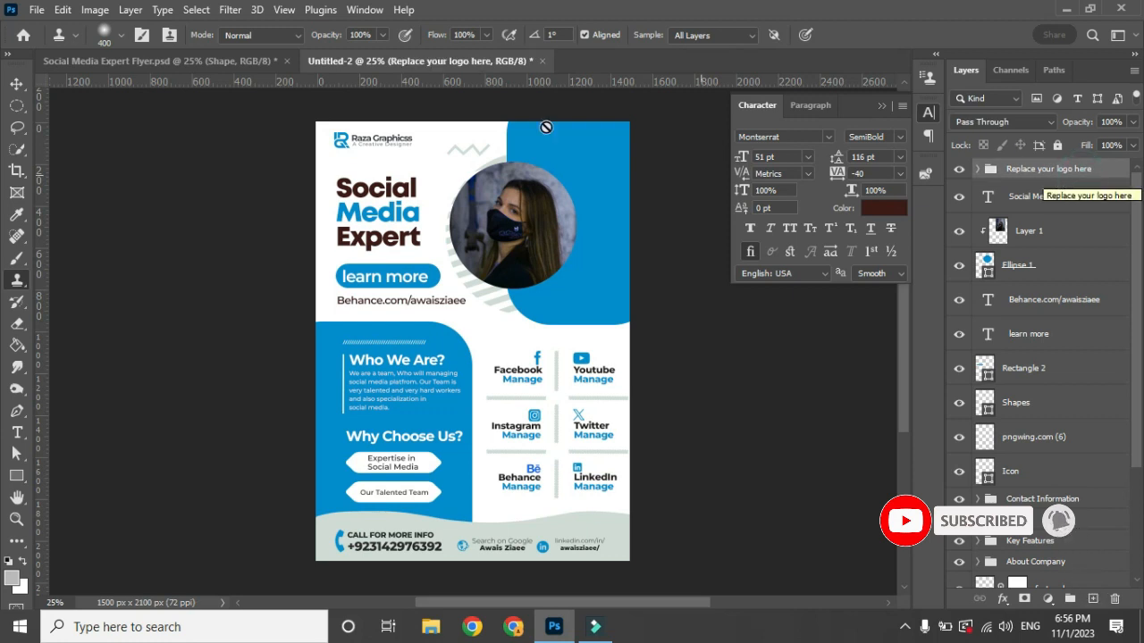
{"action": "left_click", "coordinate": [17, 84]}
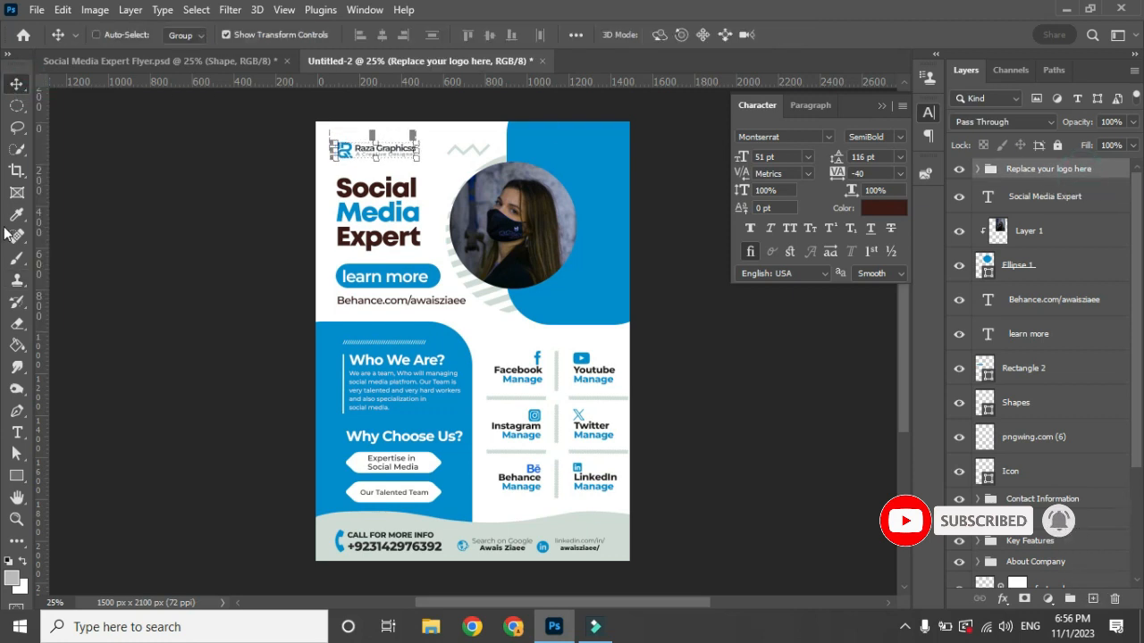
{"action": "left_click", "coordinate": [14, 279]}
{"action": "key", "text": "ctrl+minus"}
{"action": "key", "text": "ctrl+plus"}
{"action": "key", "text": "ctrl+0"}
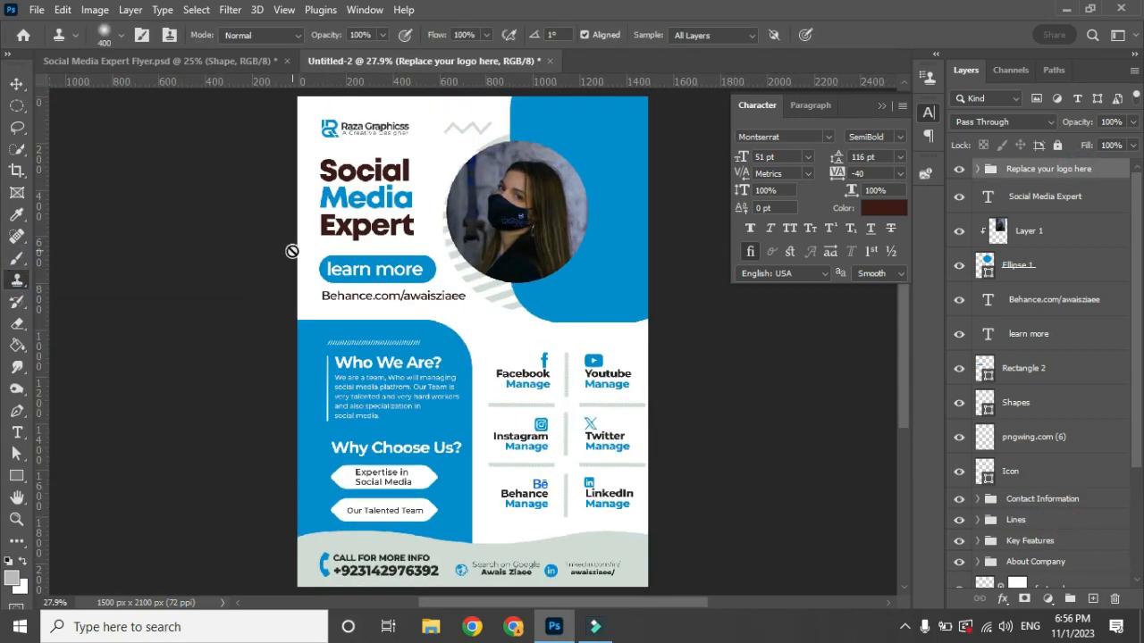